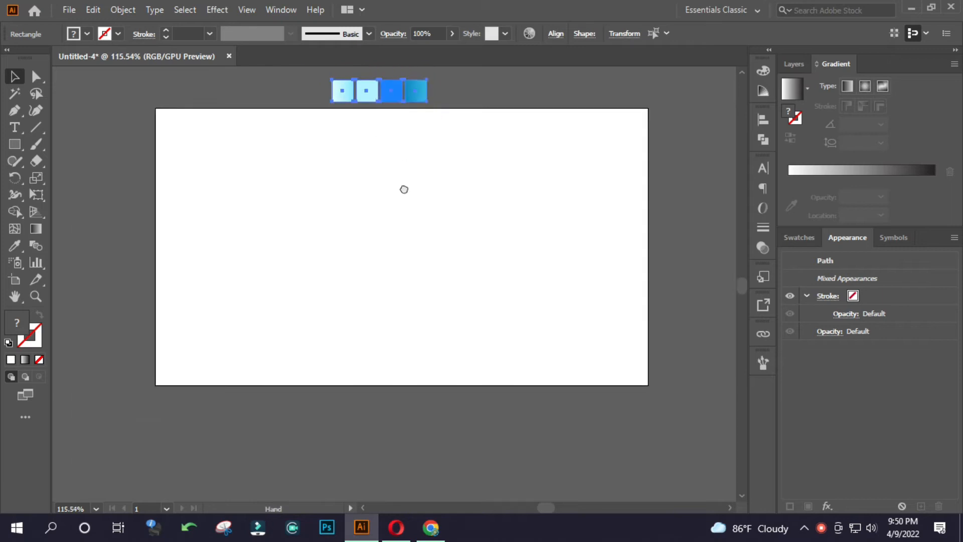
Deselect the colour swatches and create a 1280 × 720 px rectangle.
left_click_drag(392, 152, 391, 146)
left_click(411, 103)
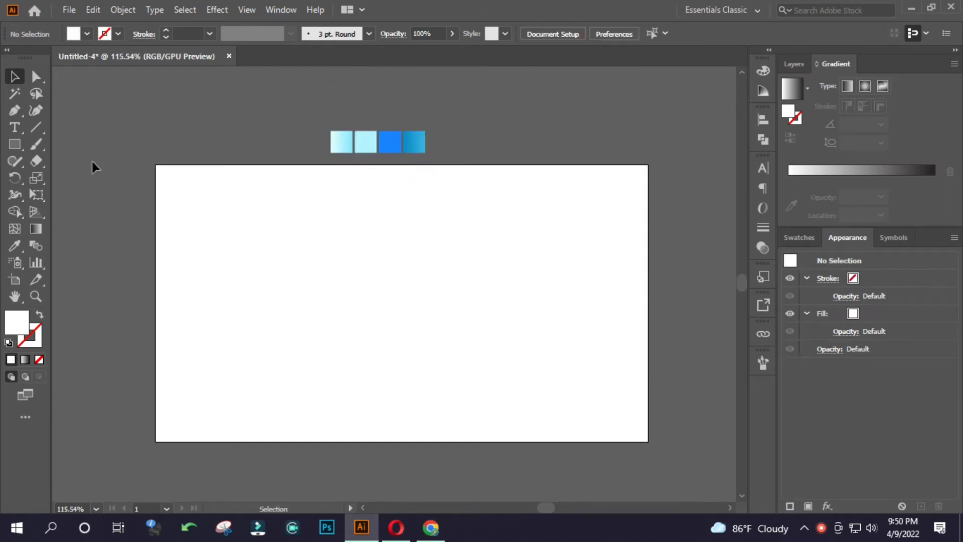
left_click(15, 145)
left_click(285, 241)
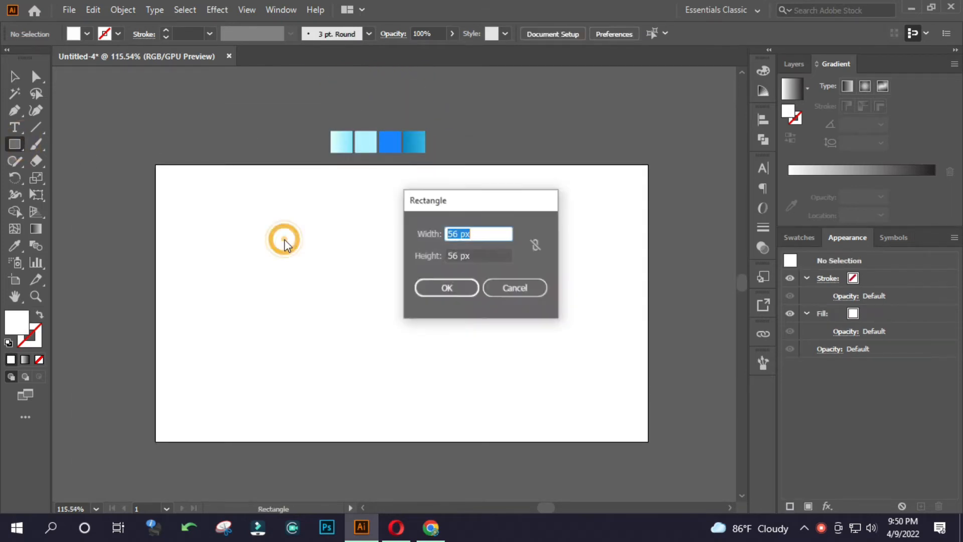
type("1280")
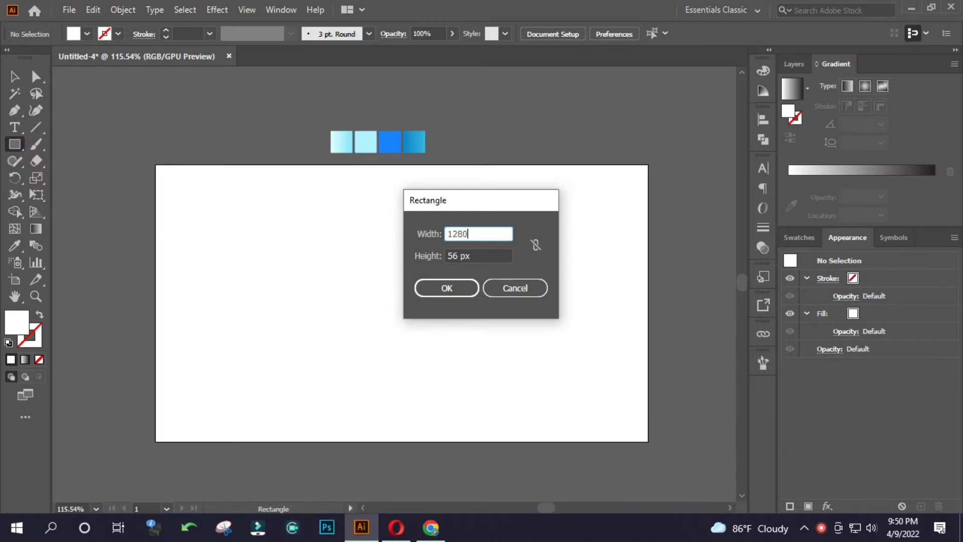
left_click(475, 255)
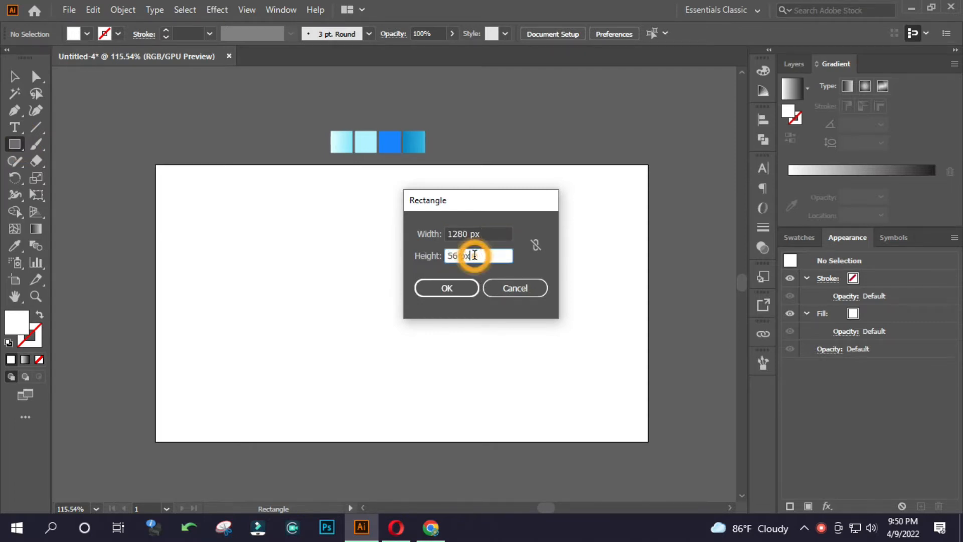
type("720")
key("Return")
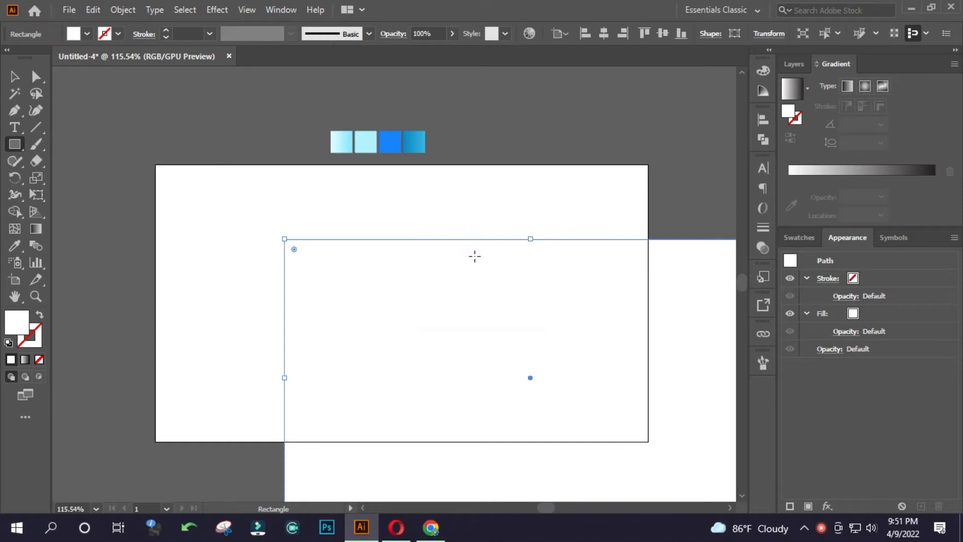
Align the rectangle to the artboard's left and bottom edges so that it covers the whole artboard.
key("v")
left_click(585, 34)
left_click(681, 33)
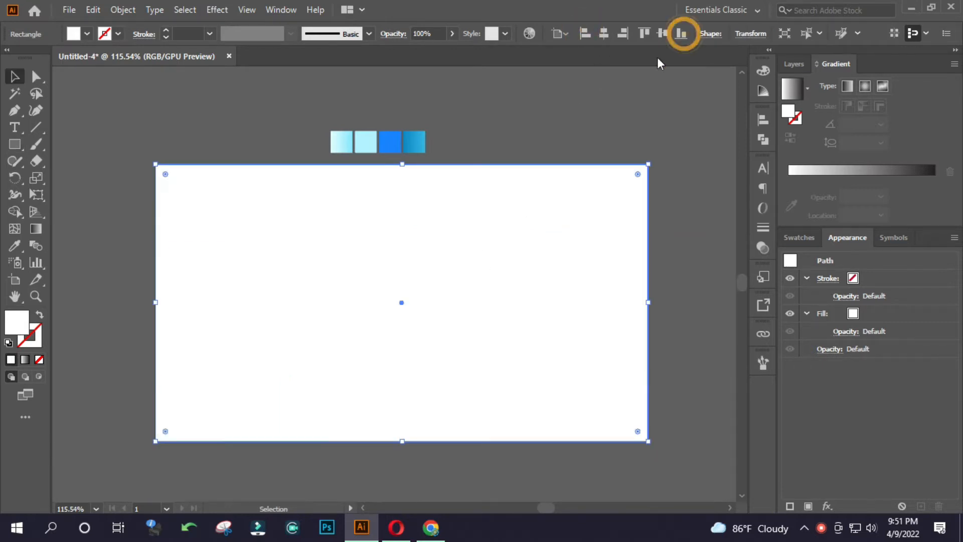
Fill the rectangle with the blue gradient sampled from the rightmost swatch, make it radial, and reverse the gradient.
key("i")
left_click(423, 139)
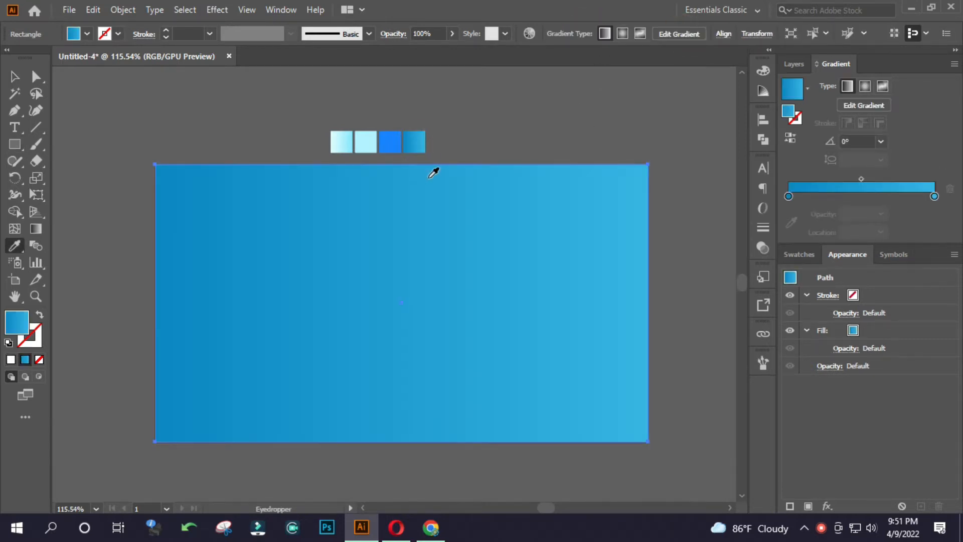
left_click(493, 208, "ctrl")
left_click(533, 203, "ctrl+alt")
left_click(865, 86)
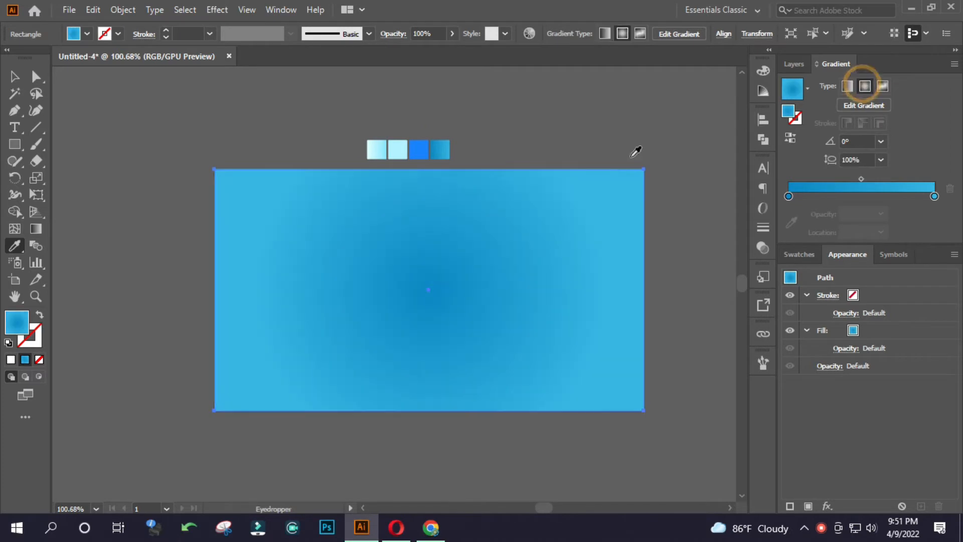
left_click(458, 183, "ctrl")
left_click(791, 138)
left_click(416, 132)
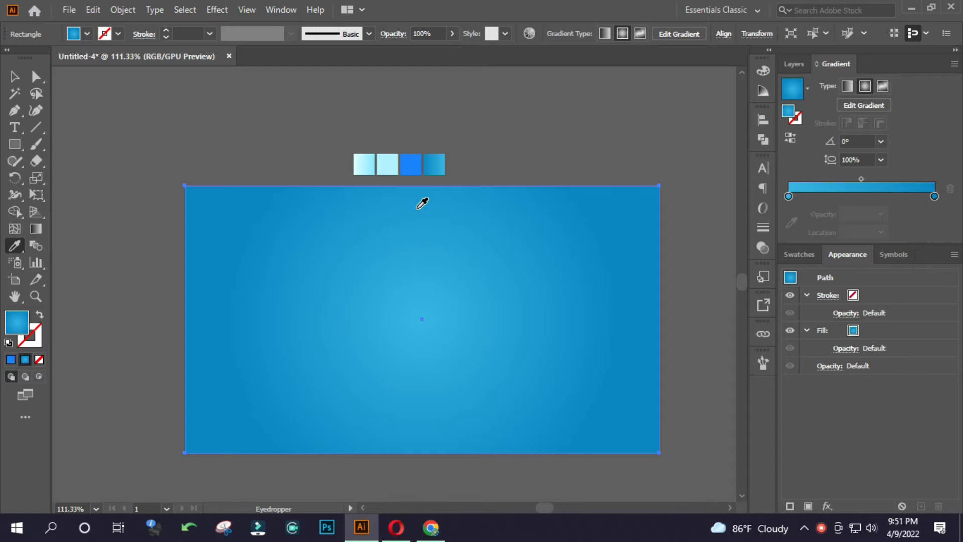
Redirect the radial gradient straight down, from above the rectangle's top centre to just above its bottom edge.
key("g")
left_click_drag(402, 105, 407, 434)
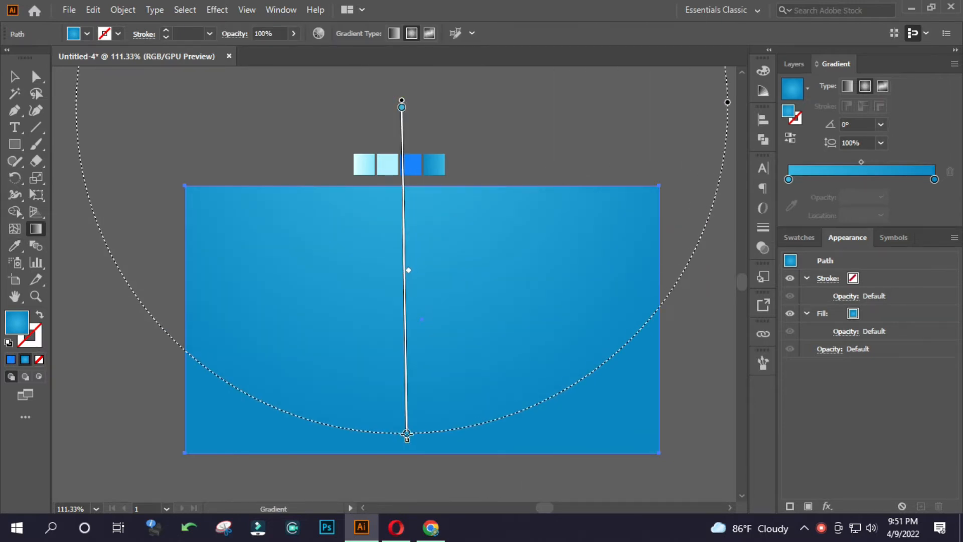
left_click_drag(422, 140, 422, 446)
Using HSB, set the gradient's light stop to about 95% brightness and 70% saturation, and deselect the rectangle.
double_click(789, 179)
left_click(932, 194)
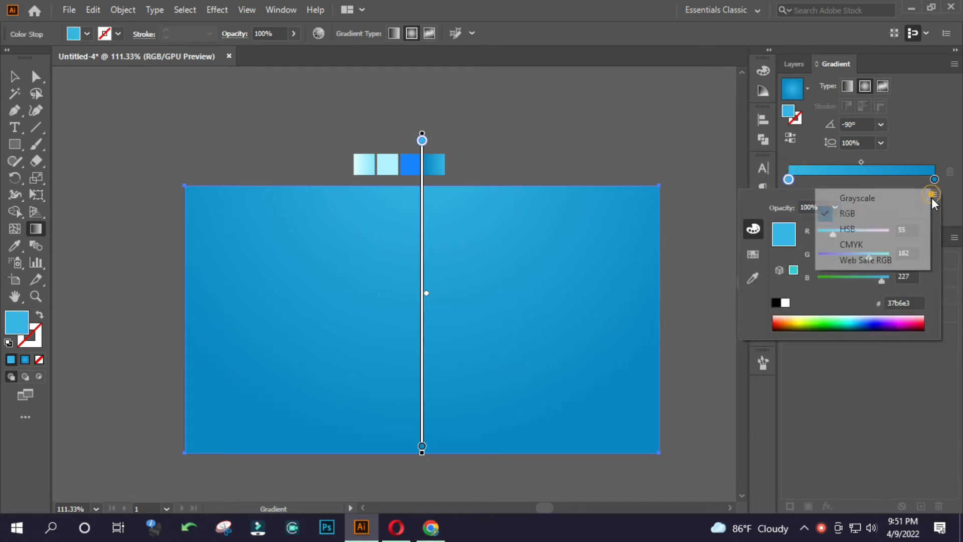
left_click(899, 226)
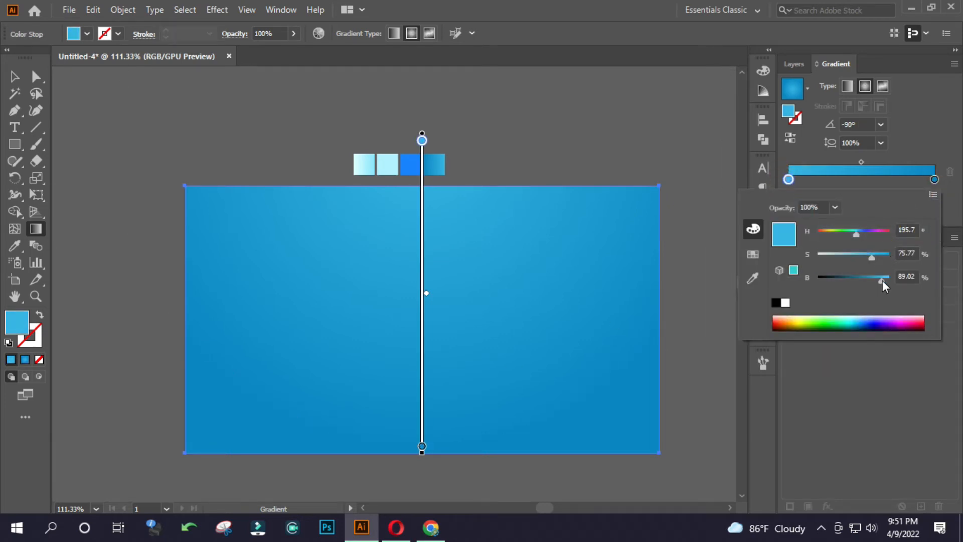
left_click_drag(884, 282, 888, 281)
left_click(911, 252)
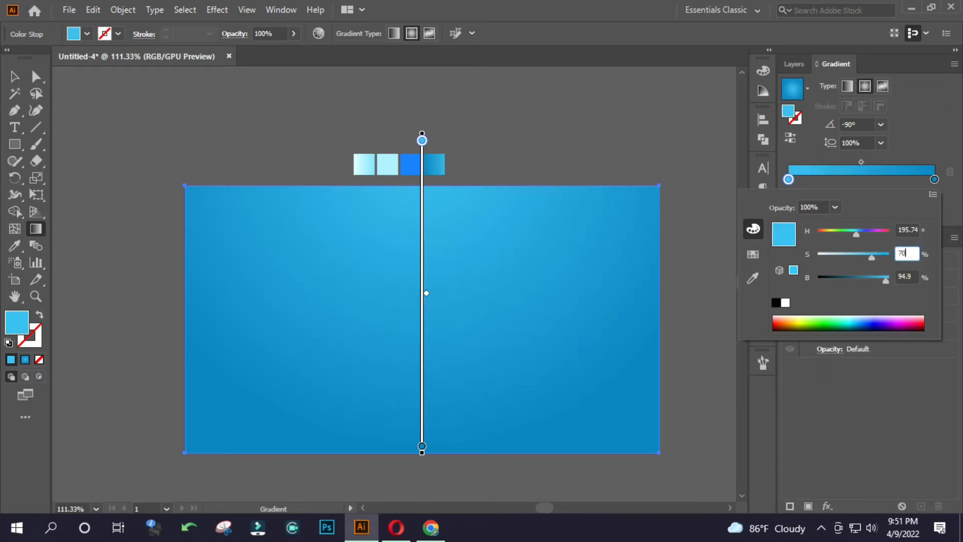
key("Return")
key("v")
left_click(545, 132)
Examine the RGB and hex colour values of both gradient stops of the background rectangle.
left_click_drag(468, 273, 440, 284)
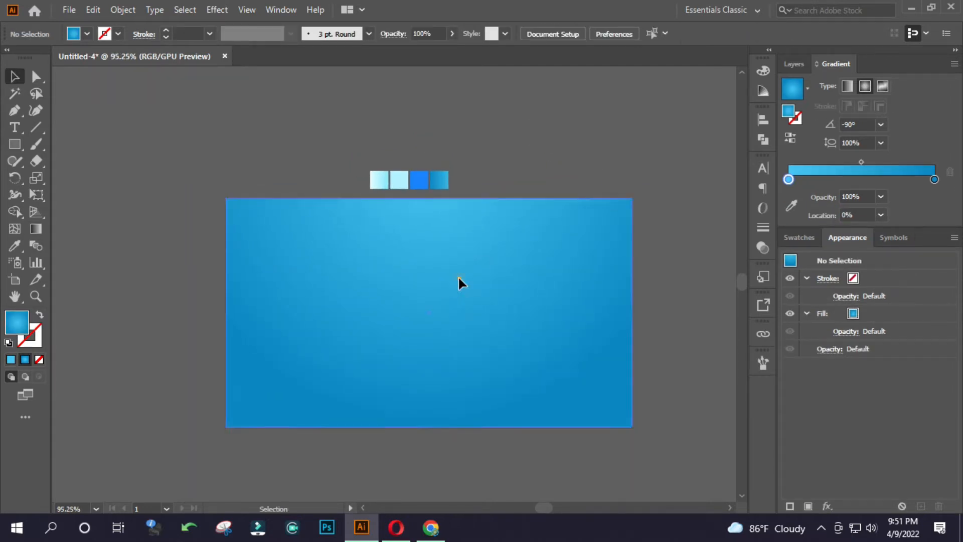
left_click(458, 278)
double_click(789, 196)
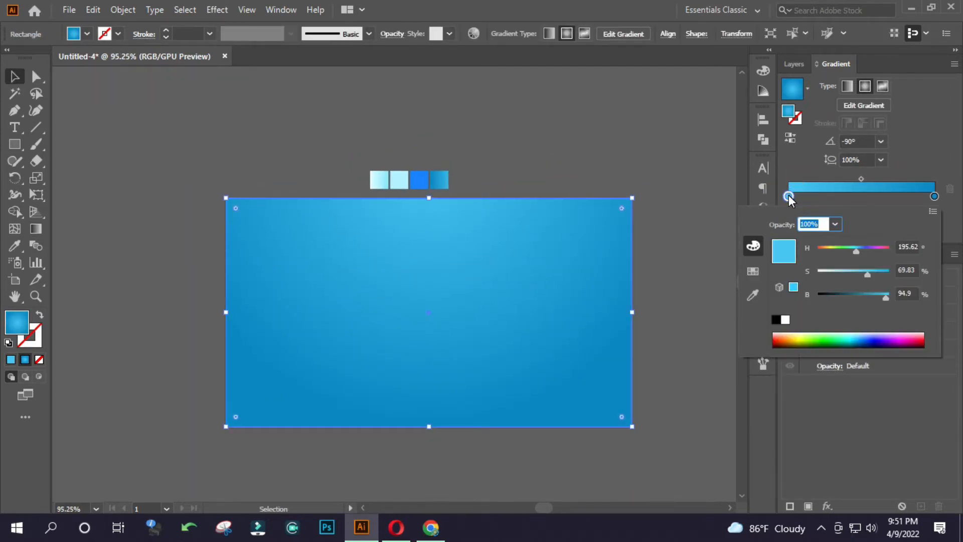
left_click(933, 211)
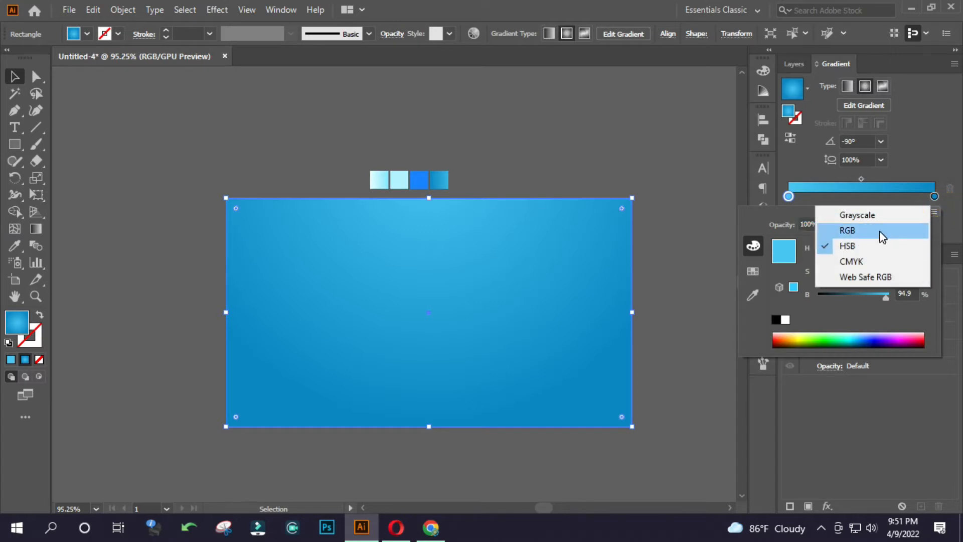
left_click(880, 231)
left_click(903, 319)
left_click(934, 196)
double_click(933, 196)
left_click(900, 318)
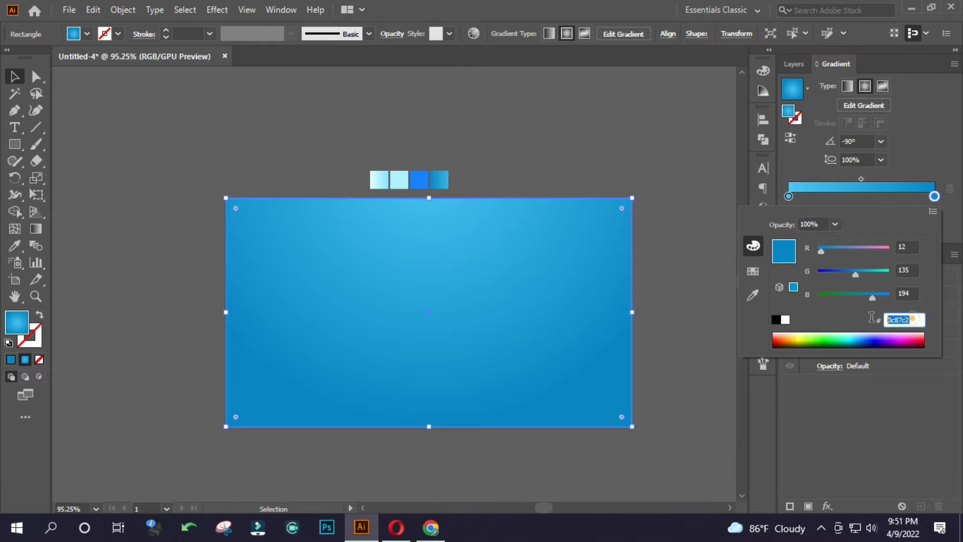
left_click(626, 171)
left_click(625, 170)
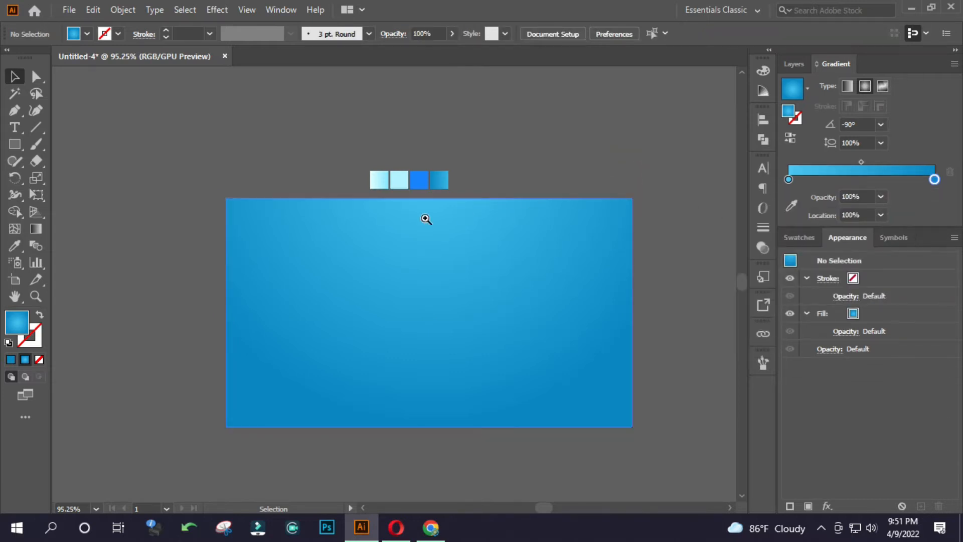
left_click(423, 249)
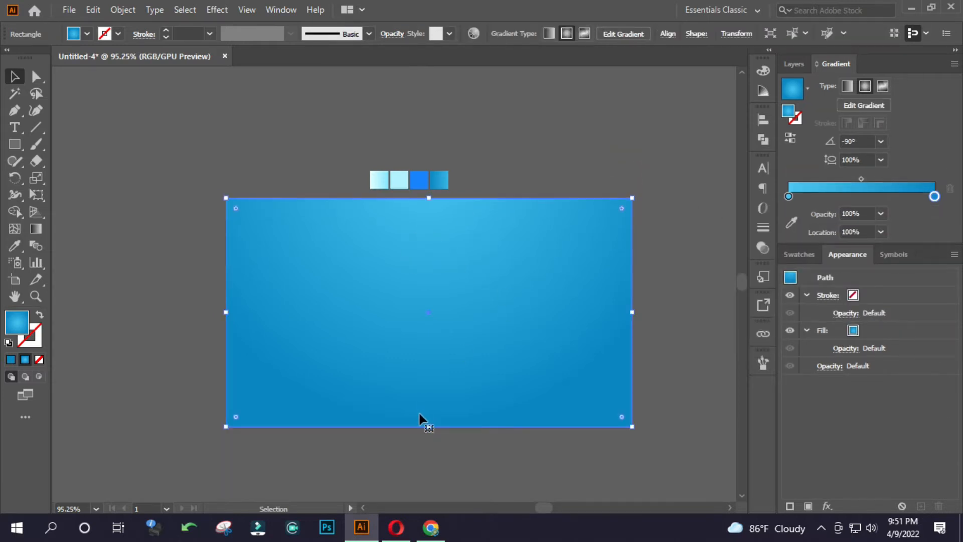
left_click(821, 528)
left_click(846, 499)
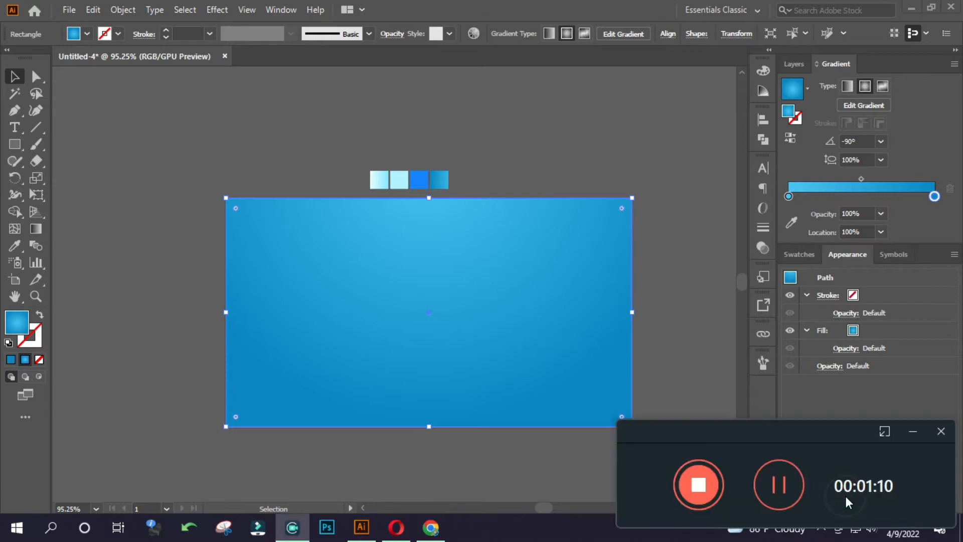
left_click(794, 490)
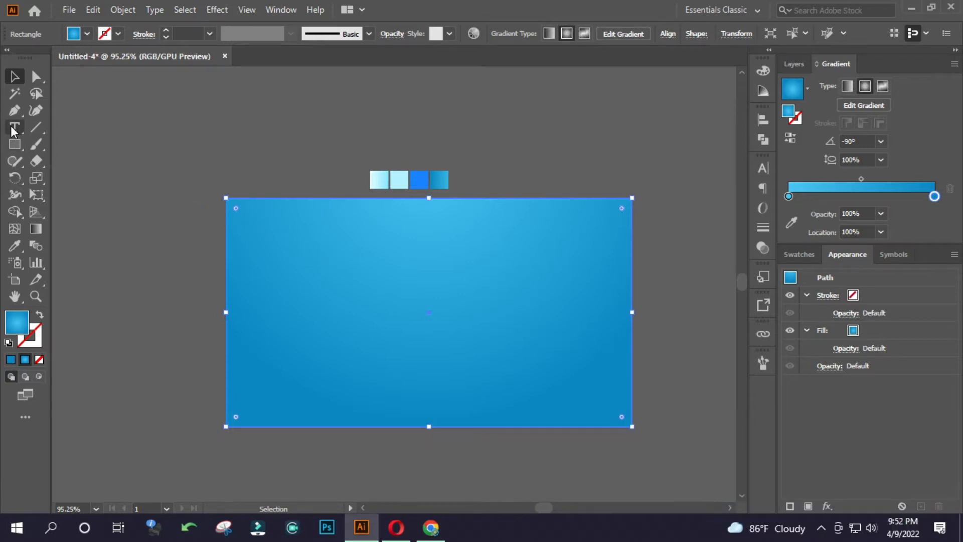
Add the text FOOD on the background and scale it up to about 243 pt near the centre.
left_click(14, 129)
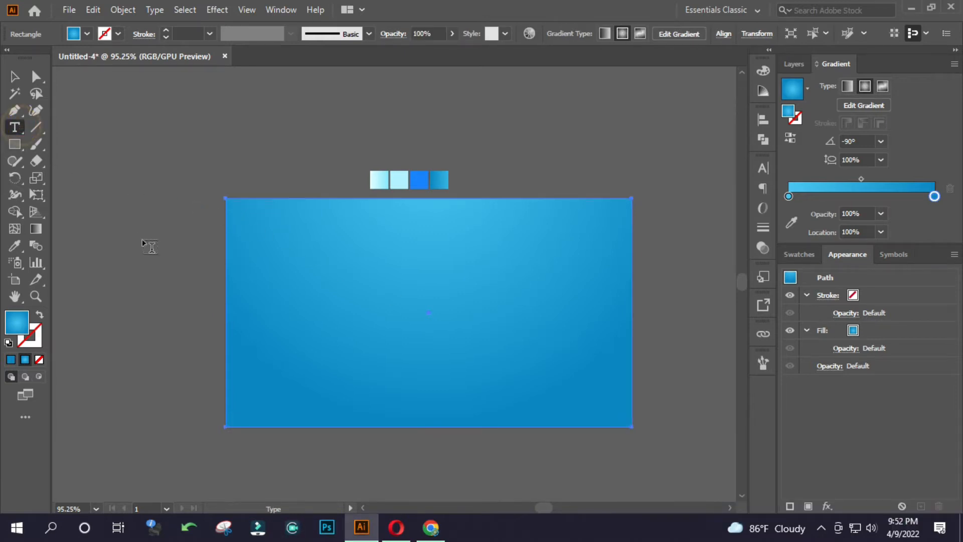
left_click(351, 279)
type("FOOD")
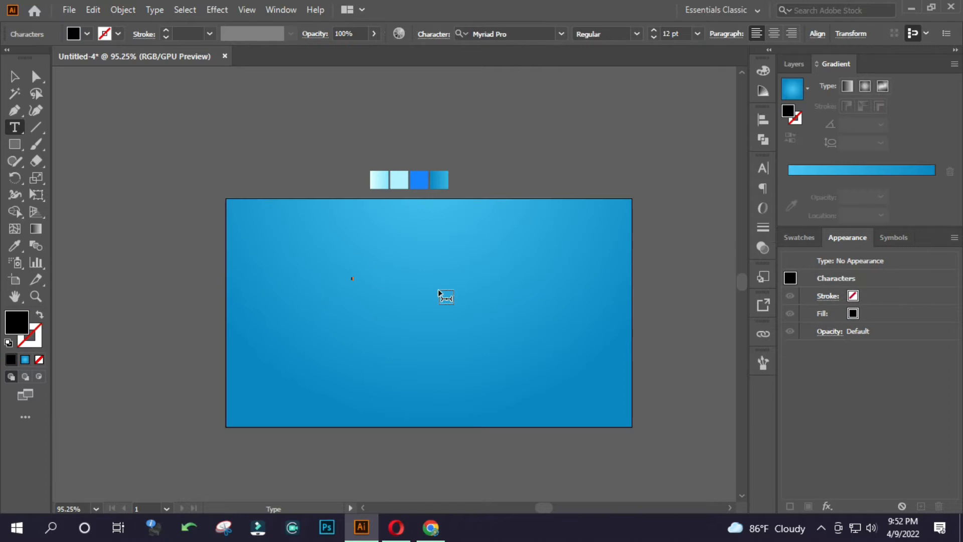
left_click(16, 74)
left_click_drag(365, 285, 520, 323)
left_click(821, 528)
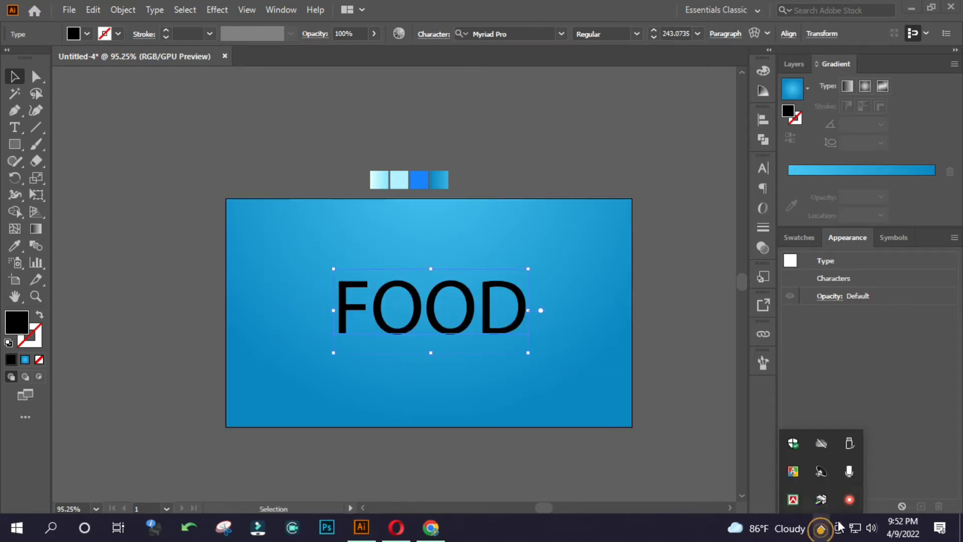
left_click(854, 504)
left_click(912, 432)
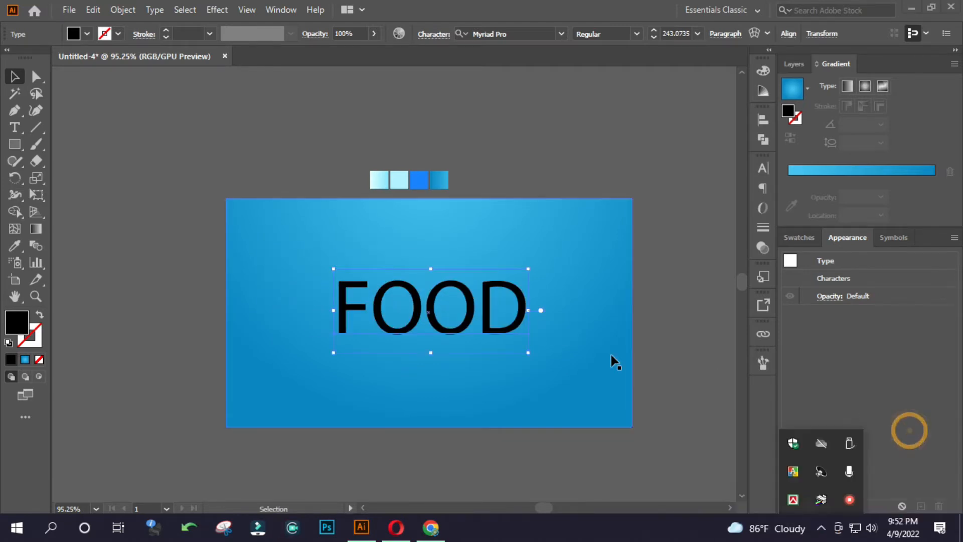
Enlarge the FOOD text to about 275 pt and lock the background rectangle.
left_click(533, 314)
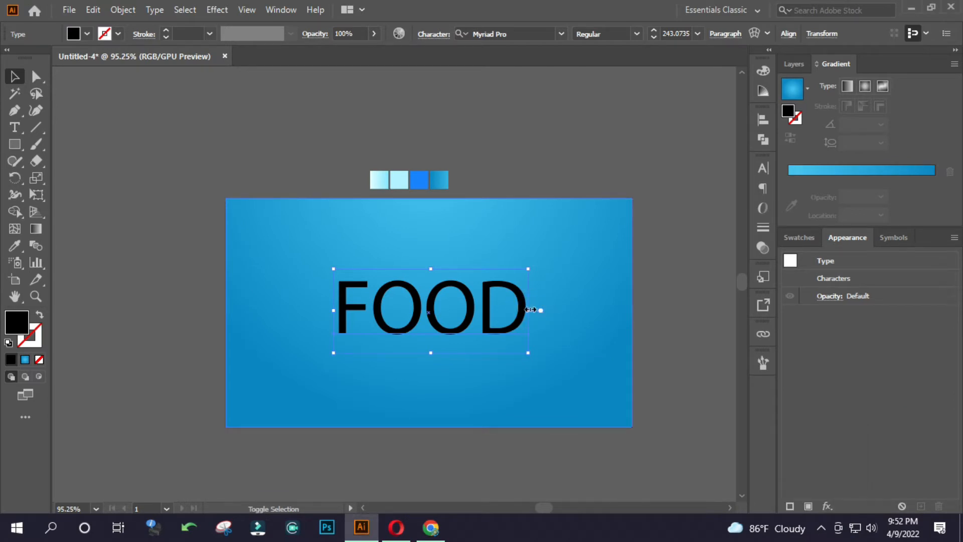
left_click_drag(538, 309, 552, 297)
left_click(565, 257)
key("ctrl+2")
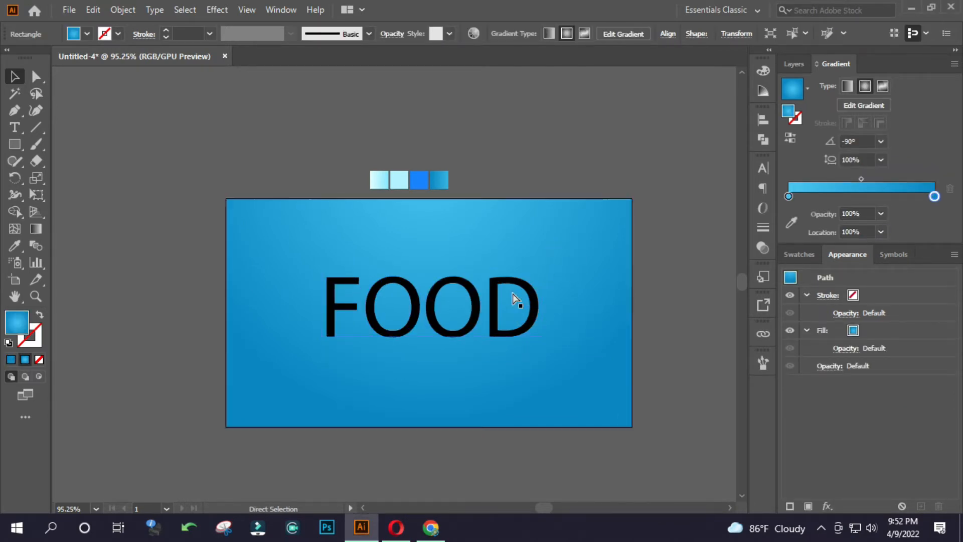
Search the fonts for "m", set the FOOD text in a heavy, wide sans-serif, and scale it down slightly.
scroll(434, 310, "up", 2)
left_click(472, 306)
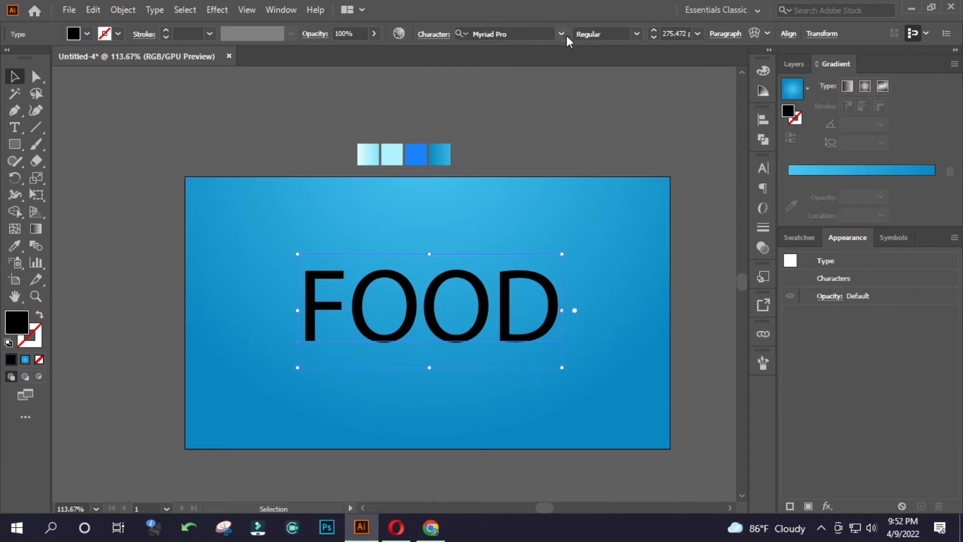
left_click(561, 34)
scroll(582, 201, "down", 5)
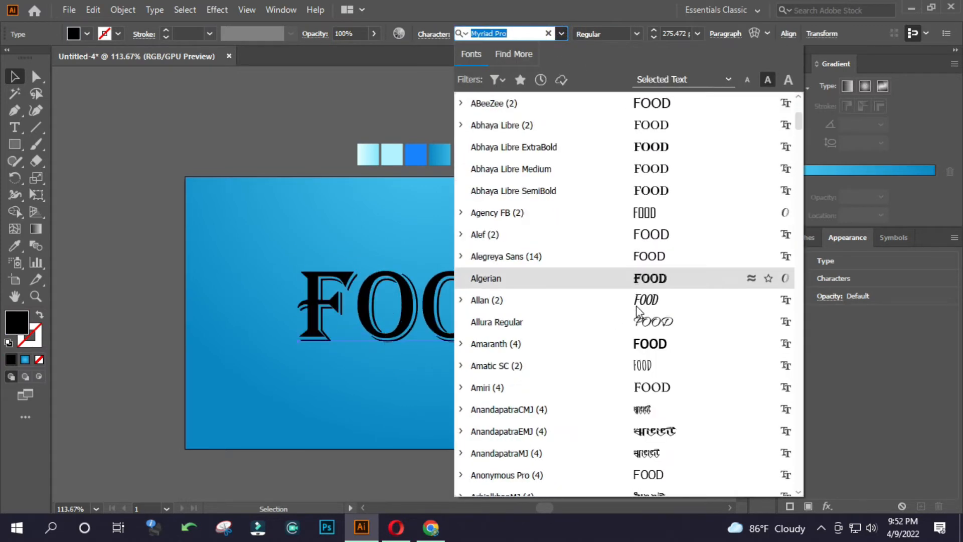
scroll(637, 311, "down", 9)
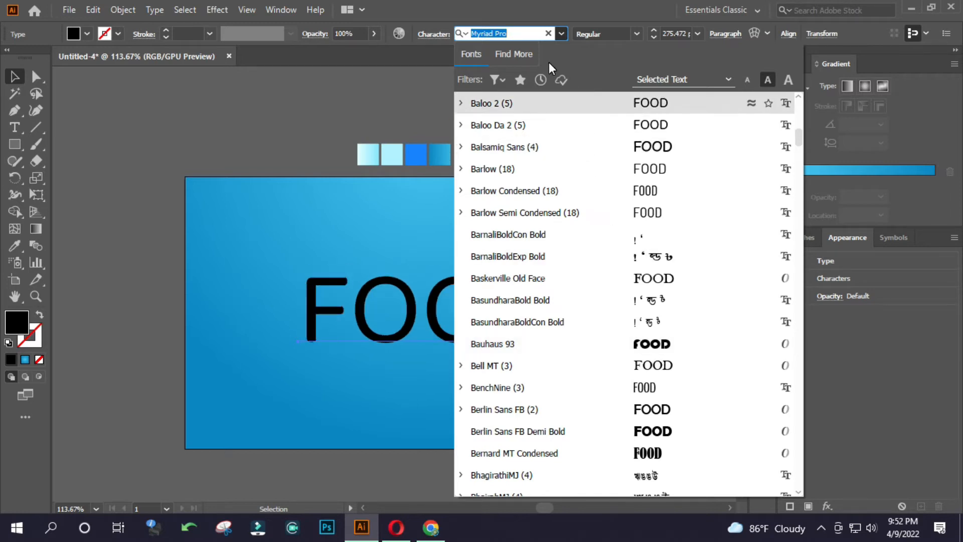
type("m")
scroll(667, 371, "down", 5)
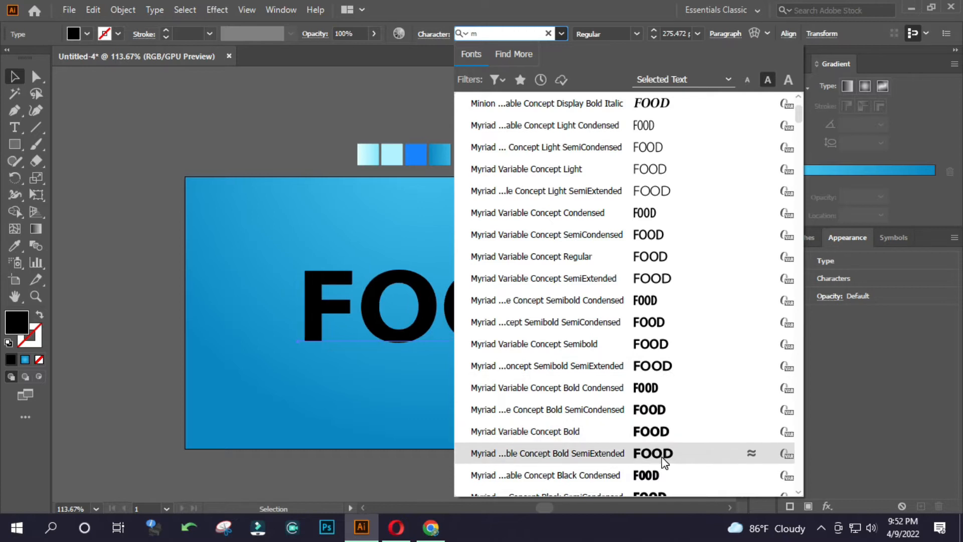
scroll(657, 454, "down", 4)
left_click(661, 279)
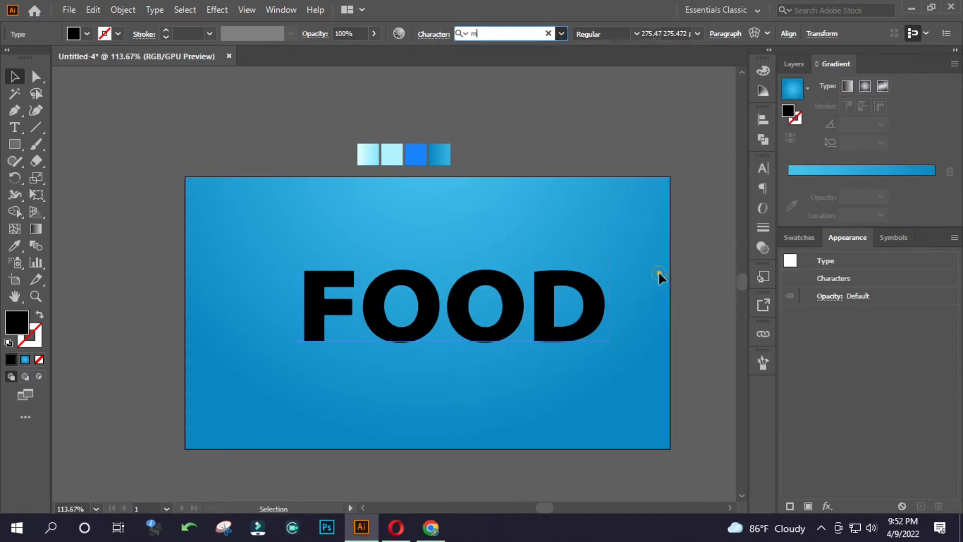
left_click_drag(608, 313, 590, 311)
left_click(628, 291)
Set the FOOD text's paragraph alignment to centre, centre the text on the artboard, and deselect it.
left_click(555, 304)
left_click(638, 33)
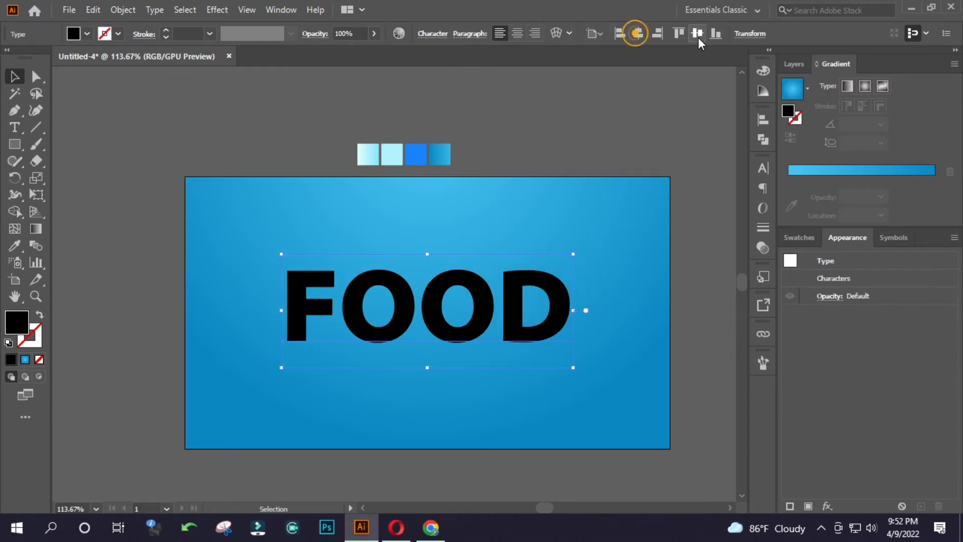
left_click(518, 33)
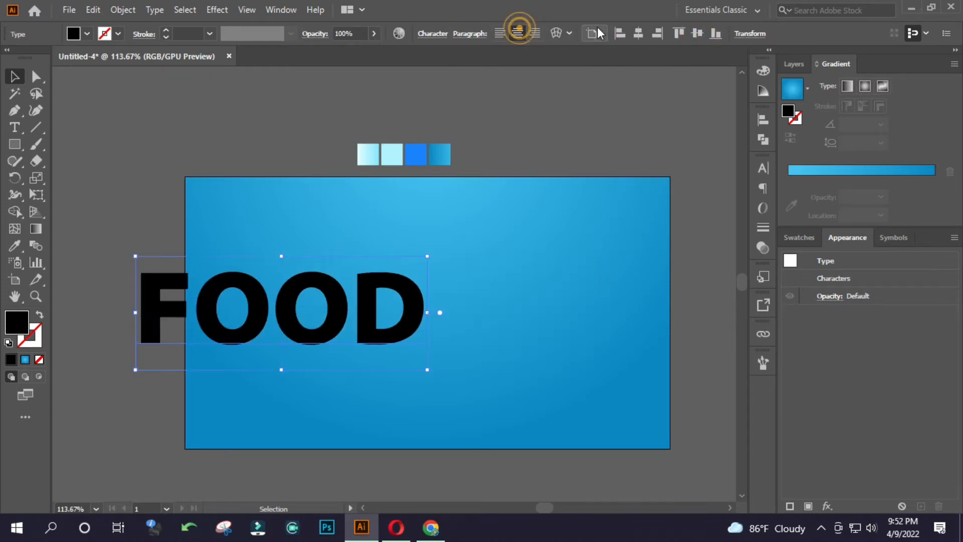
left_click(638, 33)
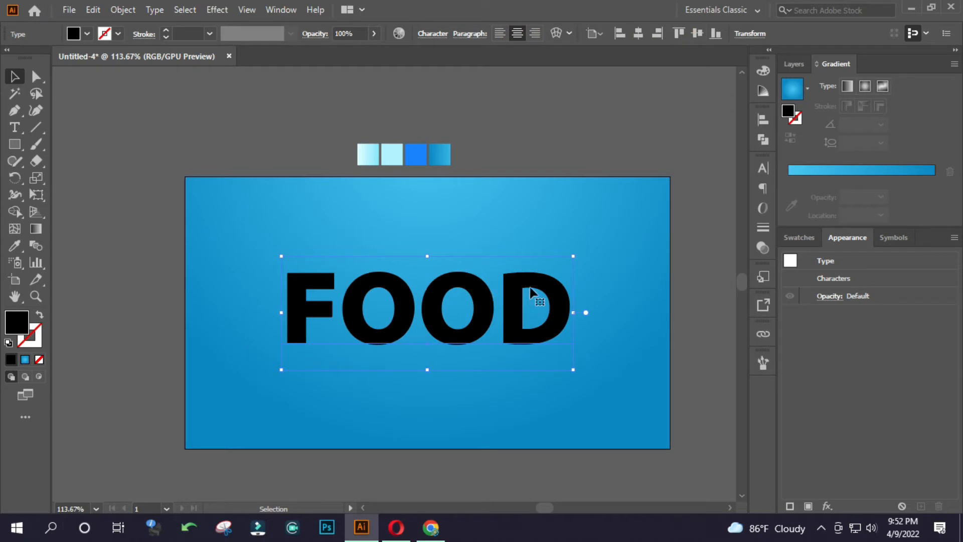
left_click_drag(574, 314, 574, 314)
left_click(491, 93)
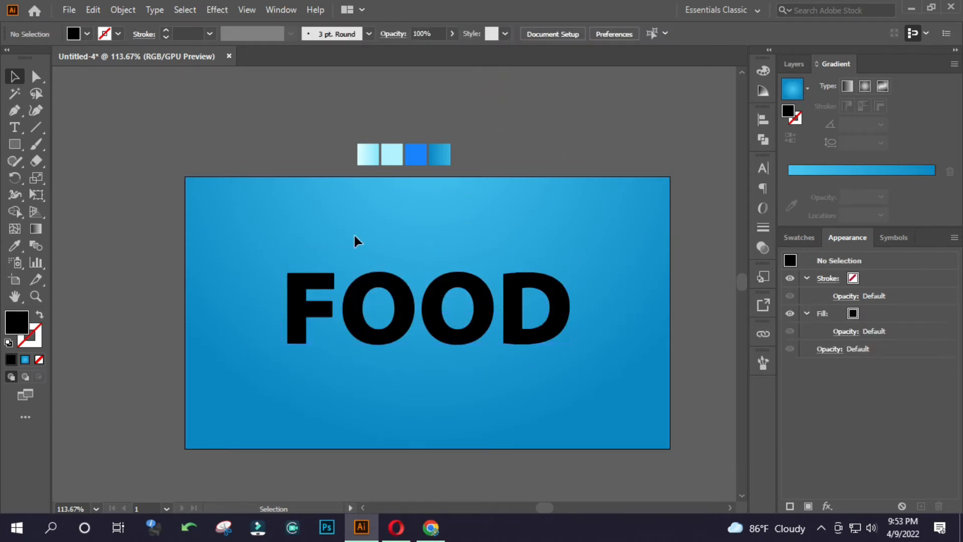
Add a new fill to the FOOD text and sample the white-to-pale-cyan gradient swatch above the artboard for it.
left_click(352, 299)
left_click(278, 14)
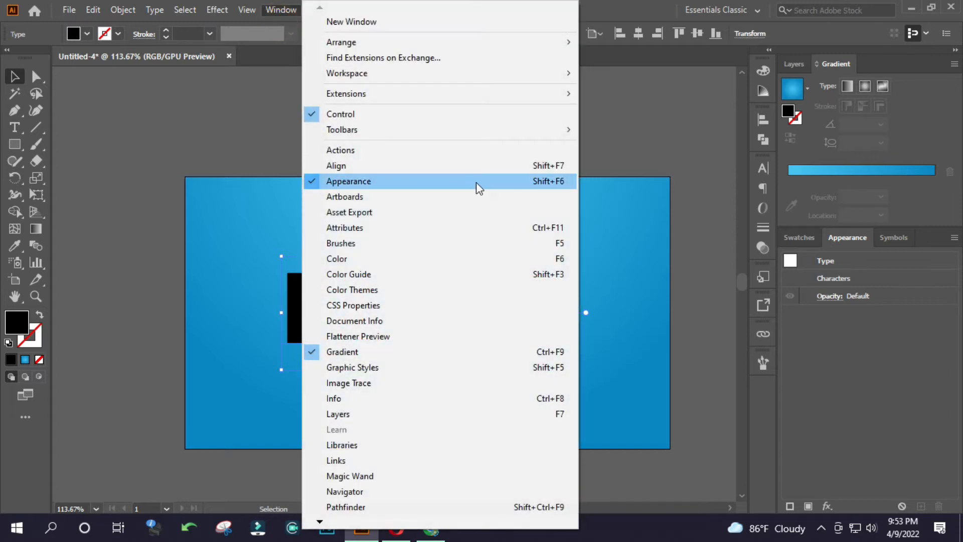
left_click(850, 234)
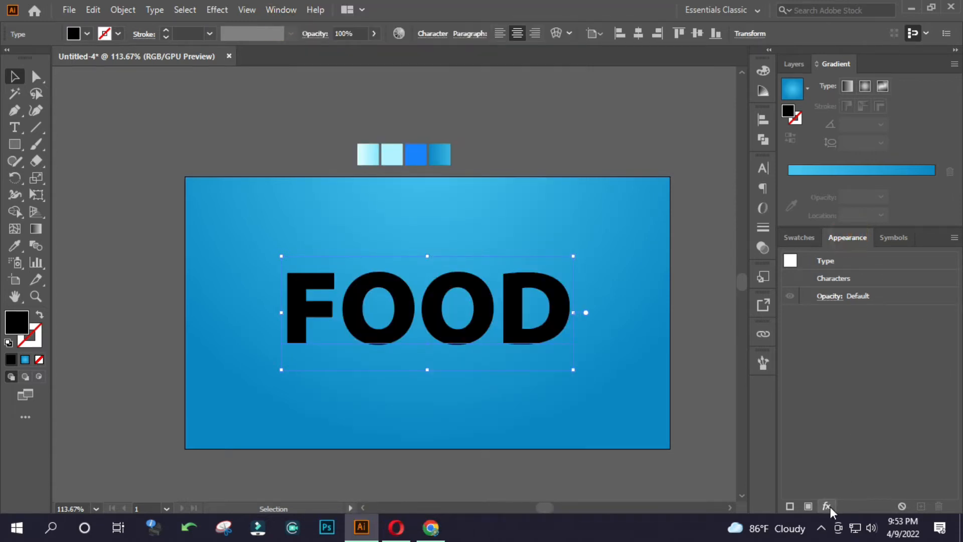
left_click(807, 506)
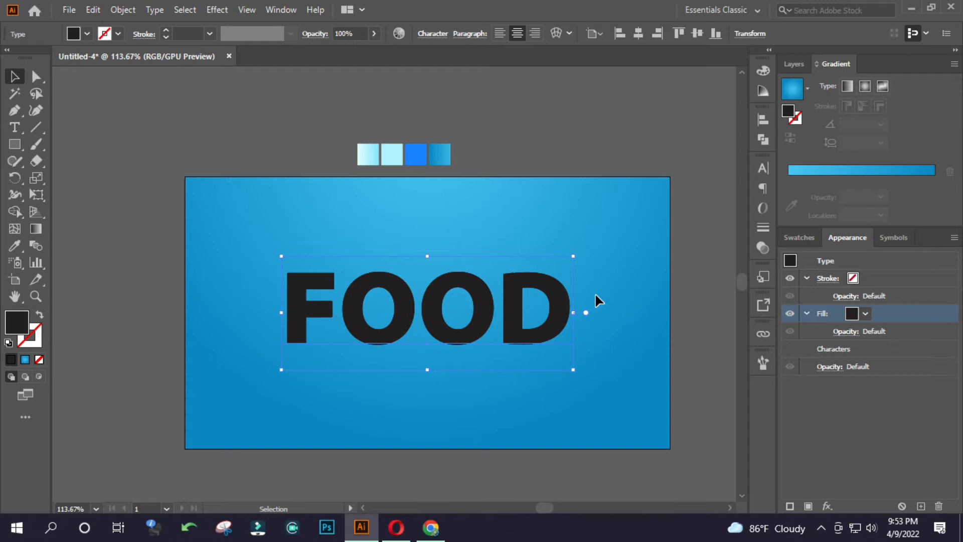
key("i")
left_click(368, 154)
scroll(472, 293, "up", 2)
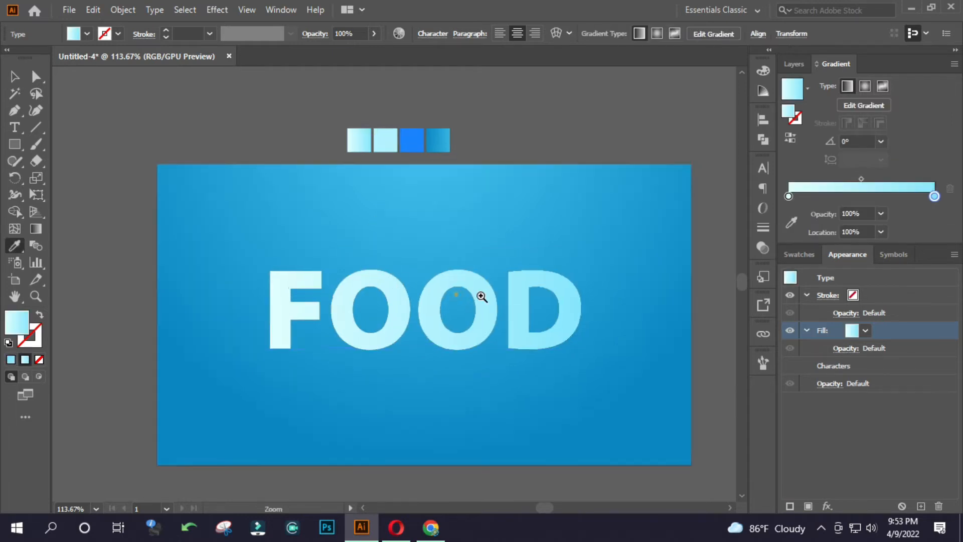
Try a vertical linear gradient and a freeform gradient on the FOOD text's fill.
key("g")
left_click_drag(424, 258, 424, 352)
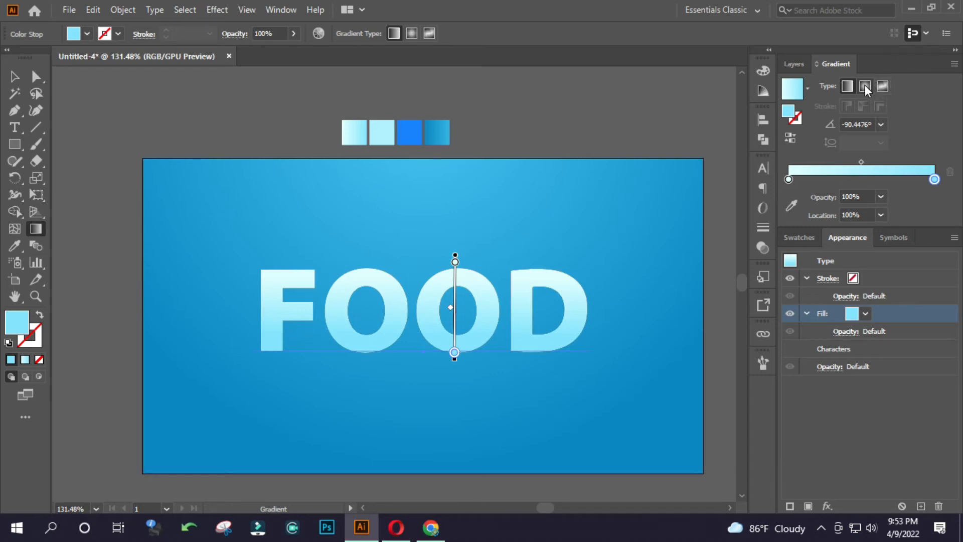
left_click(881, 84)
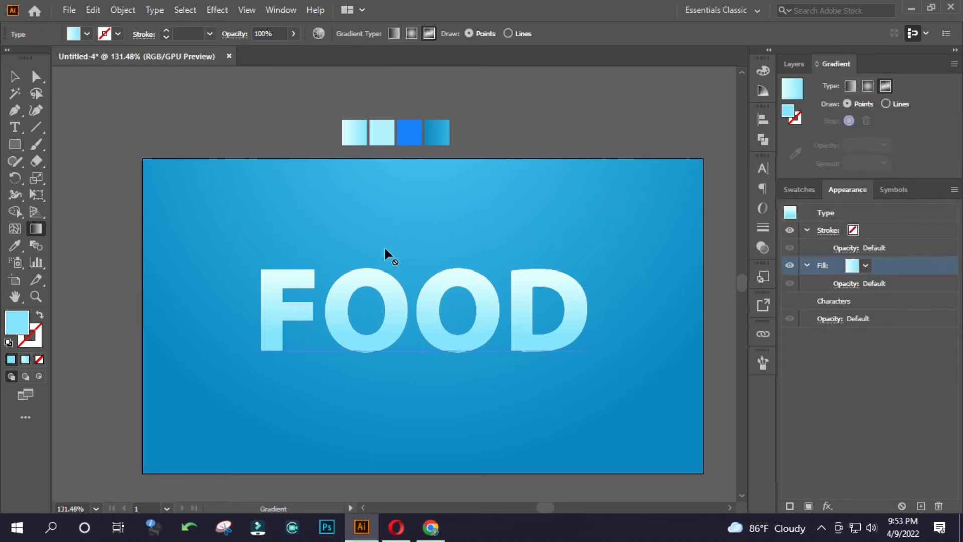
left_click(850, 86)
Make the FOOD fill a radial gradient and stretch it from the F's upper corner across to the D at about -6°.
left_click(864, 86)
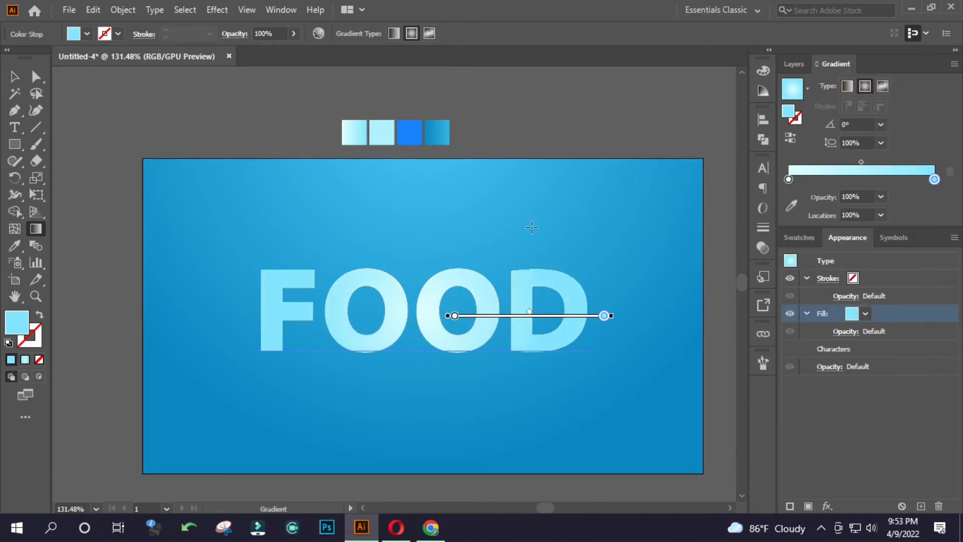
left_click_drag(400, 260, 570, 338)
left_click_drag(447, 223, 417, 378)
left_click_drag(255, 286, 593, 289)
left_click_drag(369, 248, 537, 321)
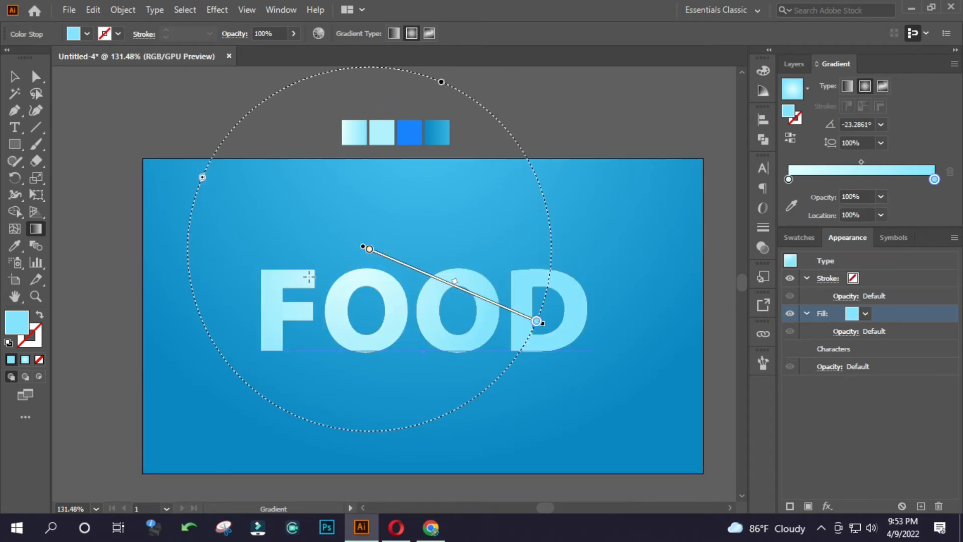
left_click_drag(289, 281, 401, 304)
left_click_drag(263, 267, 578, 300)
key("v")
left_click(521, 240)
left_click(521, 286)
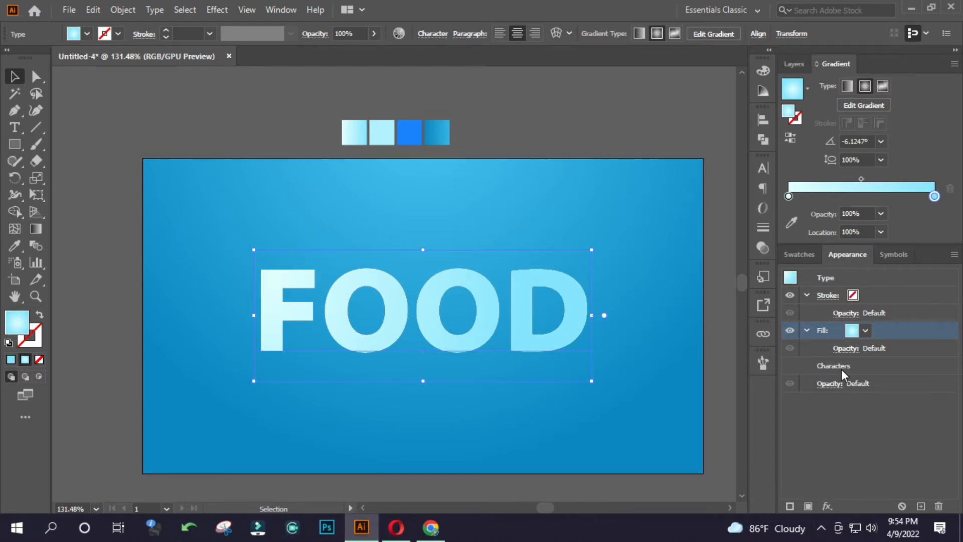
Add a second fill beneath the text's gradient fill and colour it from the solid bright blue swatch.
left_click(790, 507)
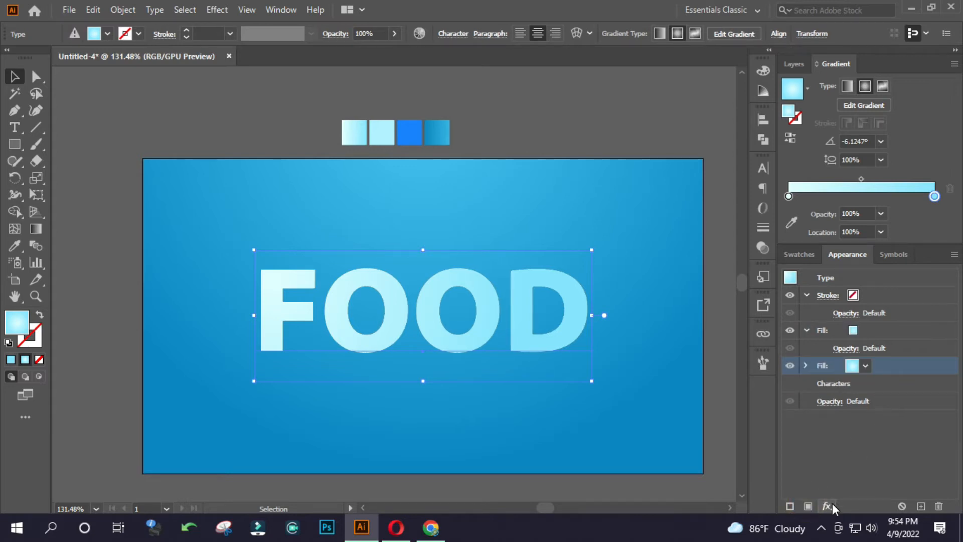
key("i")
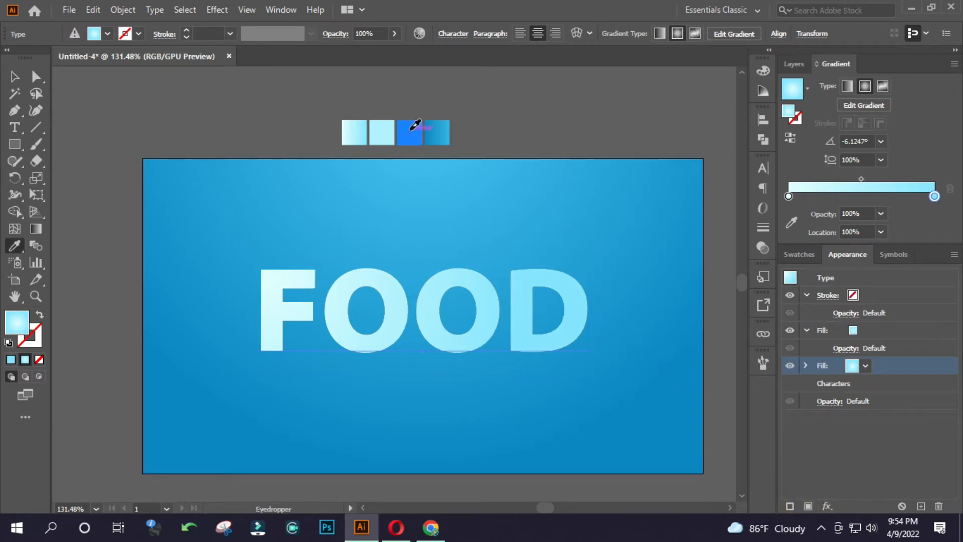
left_click(410, 132)
key("v")
Apply an Offset Path effect of 18 px with round joins to the text's blue fill.
left_click(827, 506)
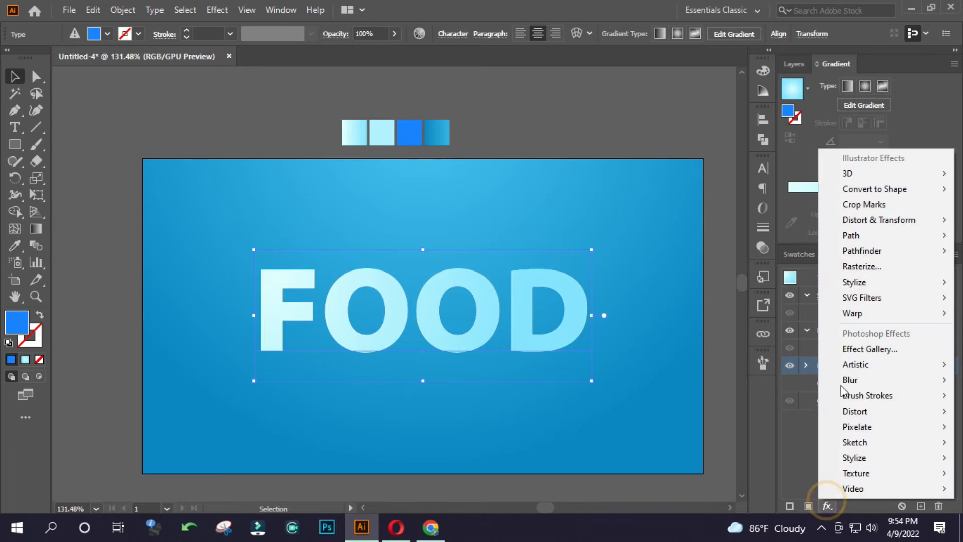
left_click(855, 235)
left_click(801, 235)
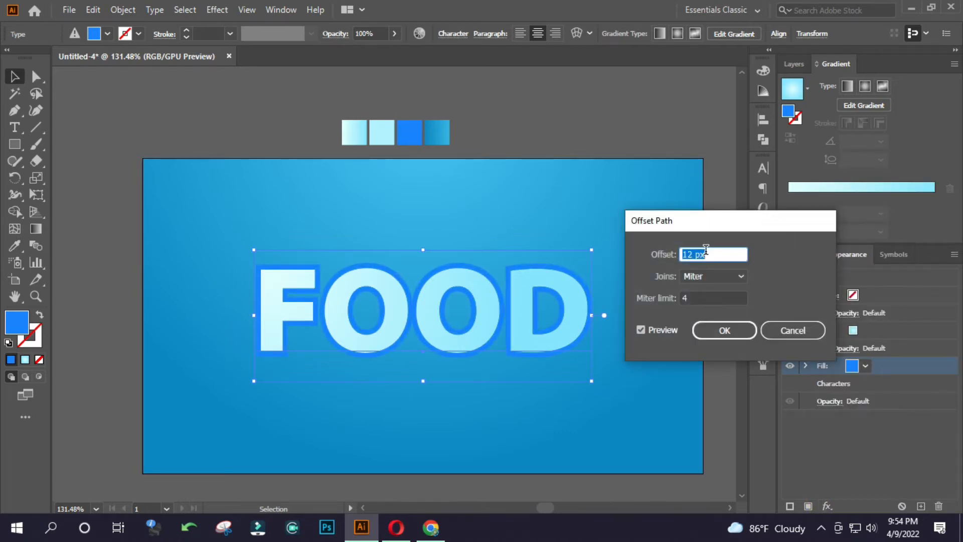
key("Up")
key("Up")
key("Up")
key("Up")
key("Up")
key("Up")
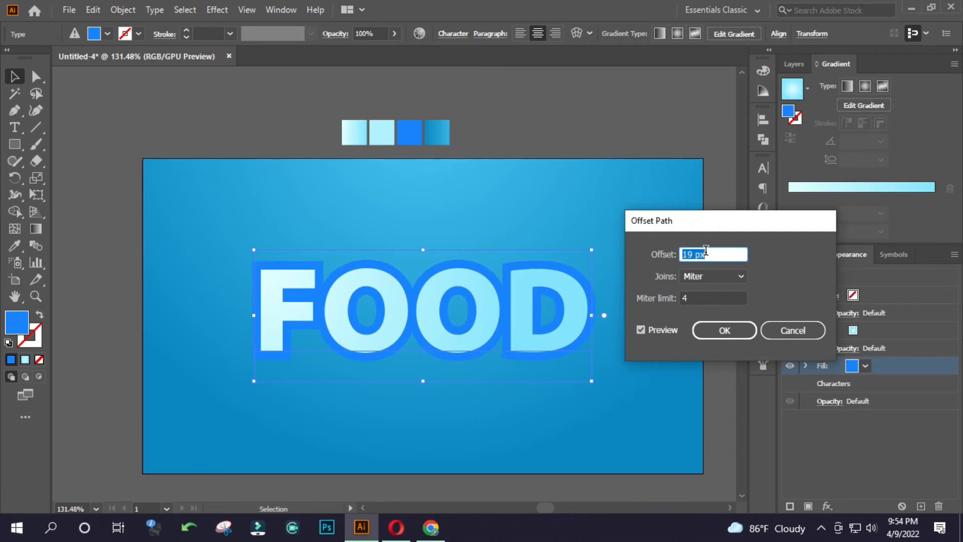
left_click(719, 275)
left_click(721, 305)
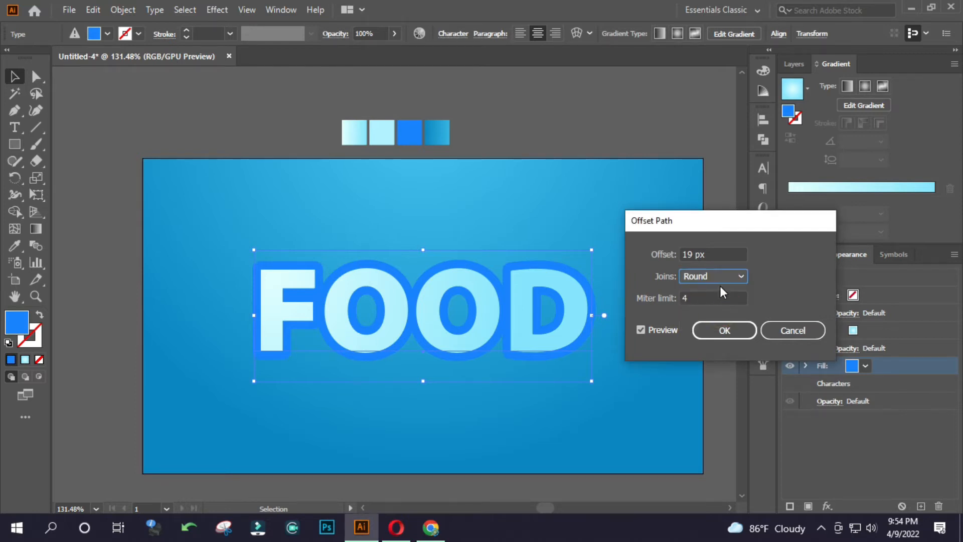
left_click(718, 252)
key("Down")
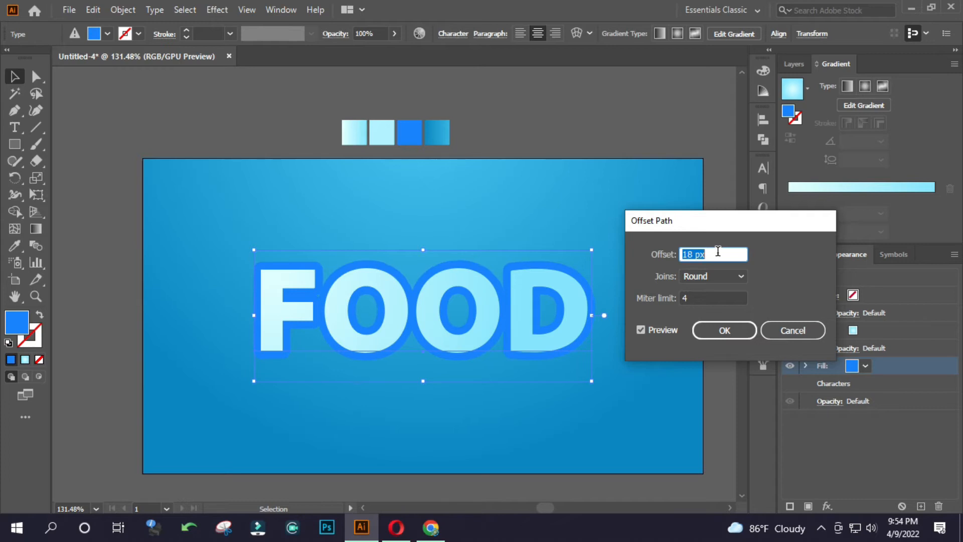
left_click(725, 330)
Give the text's gradient fill a Multiply drop shadow with 0 px X offset, 3 px Y offset and 10 px blur.
left_click(885, 330)
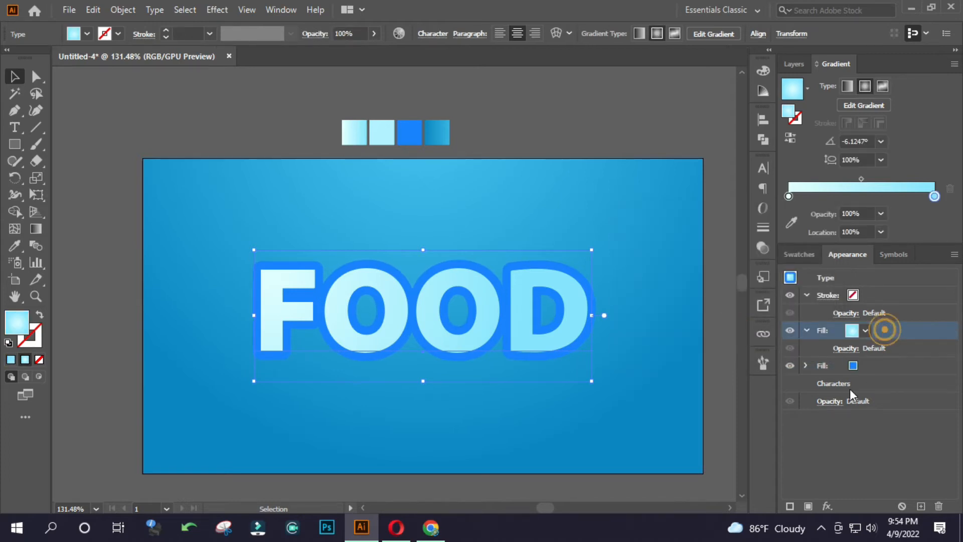
left_click(829, 506)
mouse_move(860, 243)
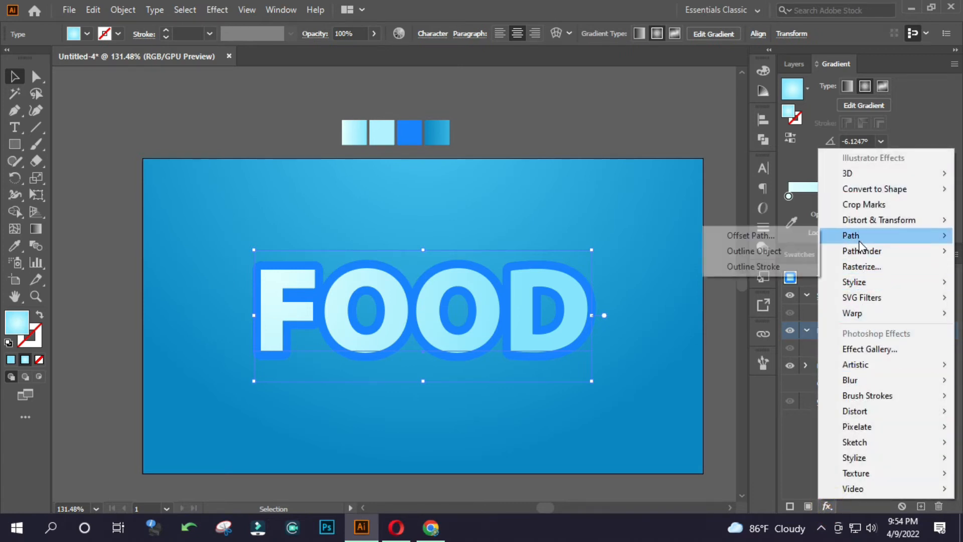
mouse_move(854, 282)
left_click(790, 282)
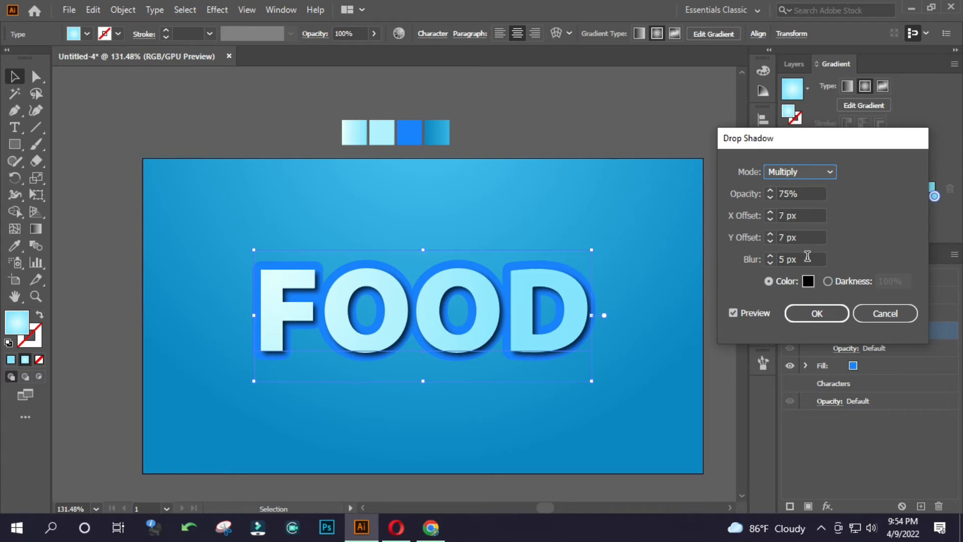
left_click(802, 216)
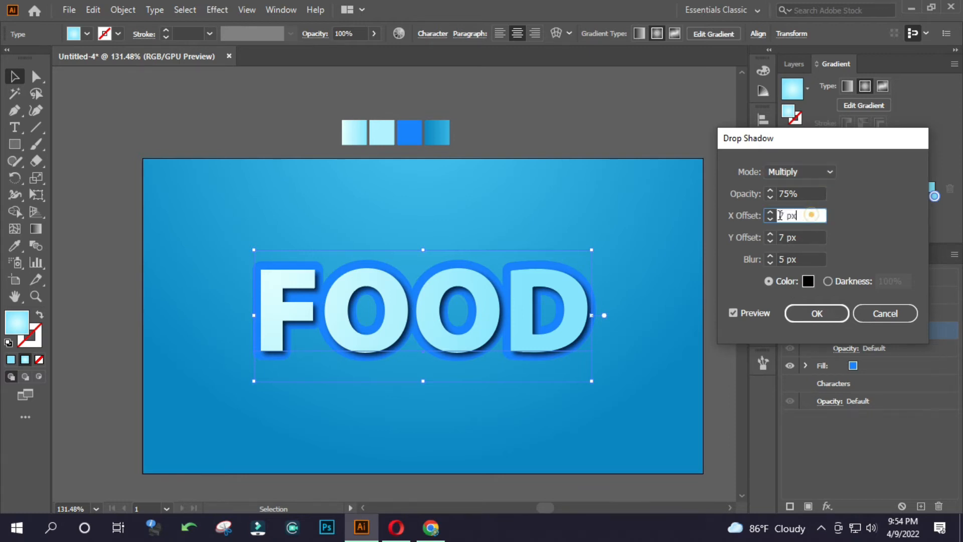
type("0")
left_click(804, 235)
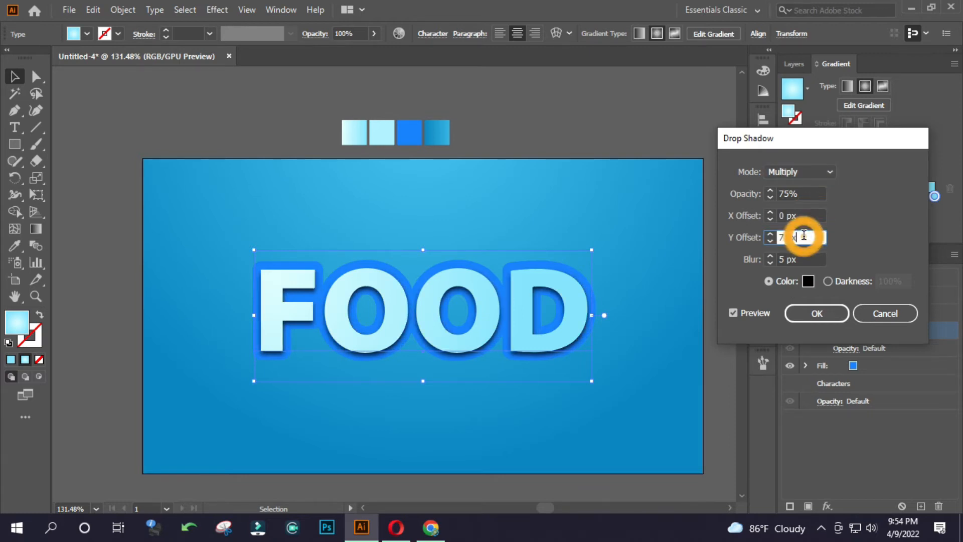
scroll(804, 235, "down", 4)
left_click(802, 260)
scroll(801, 259, "up", 2)
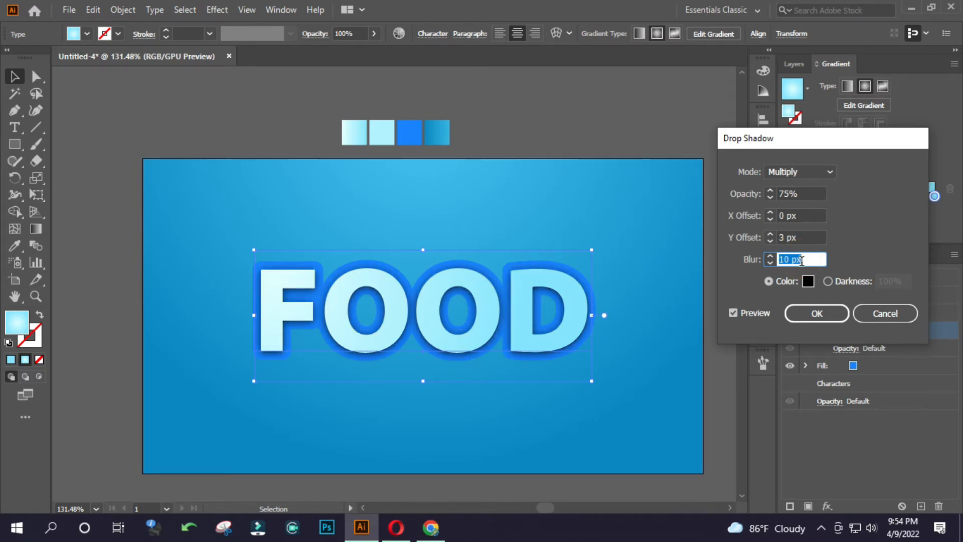
Set the drop shadow's opacity to 50%, apply it and deselect the text.
left_click(801, 236)
left_click(802, 194)
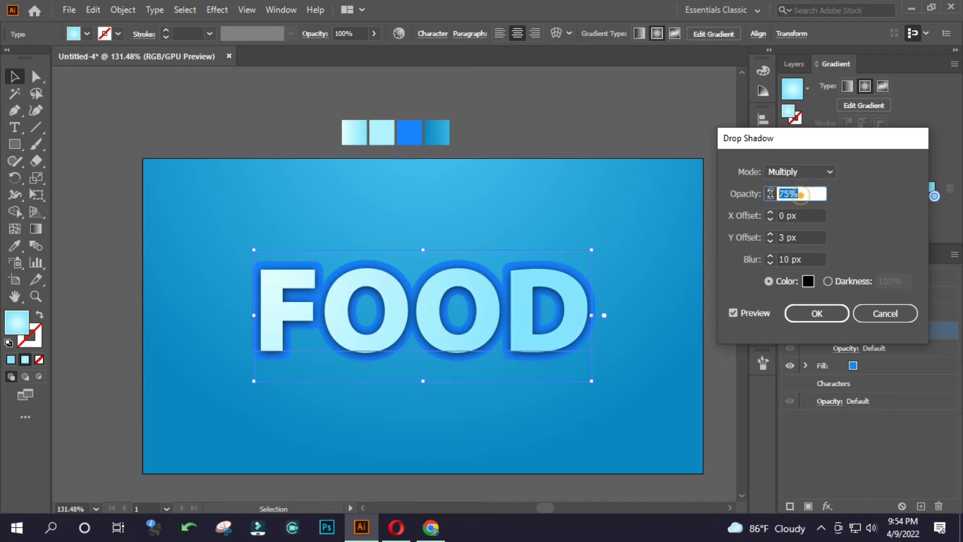
type("50")
left_click(799, 237)
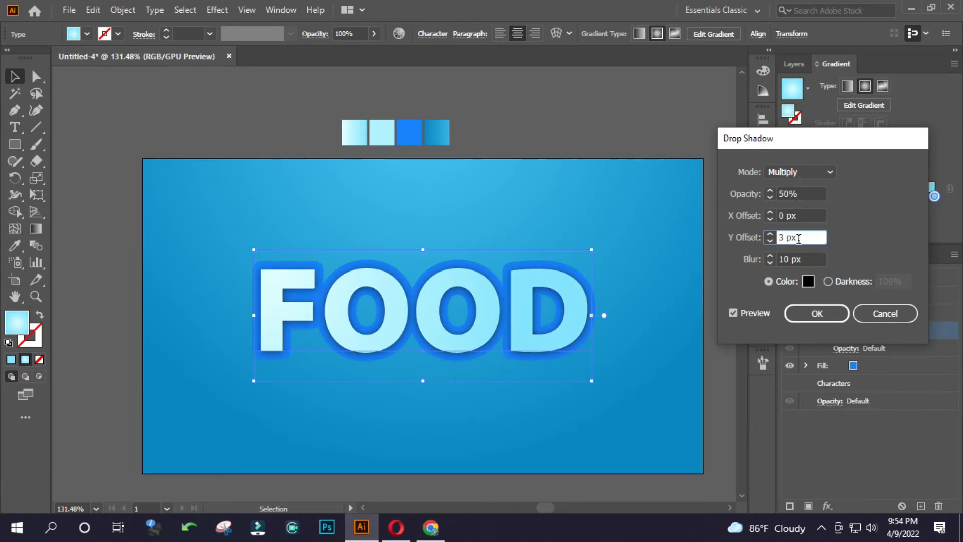
left_click(830, 315)
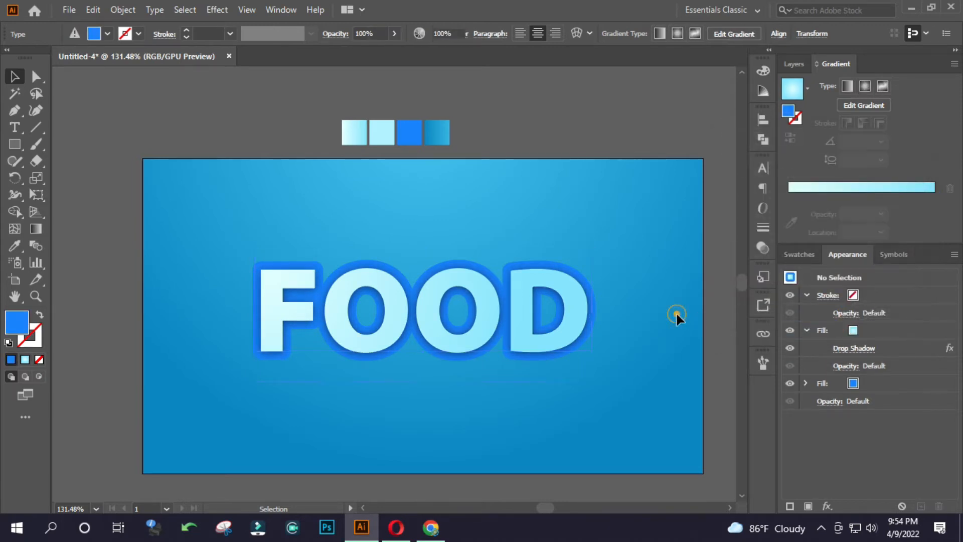
left_click(676, 312)
Add a third fill beneath the FOOD text's blue fill and colour it from the solid pale cyan swatch.
left_click(570, 311)
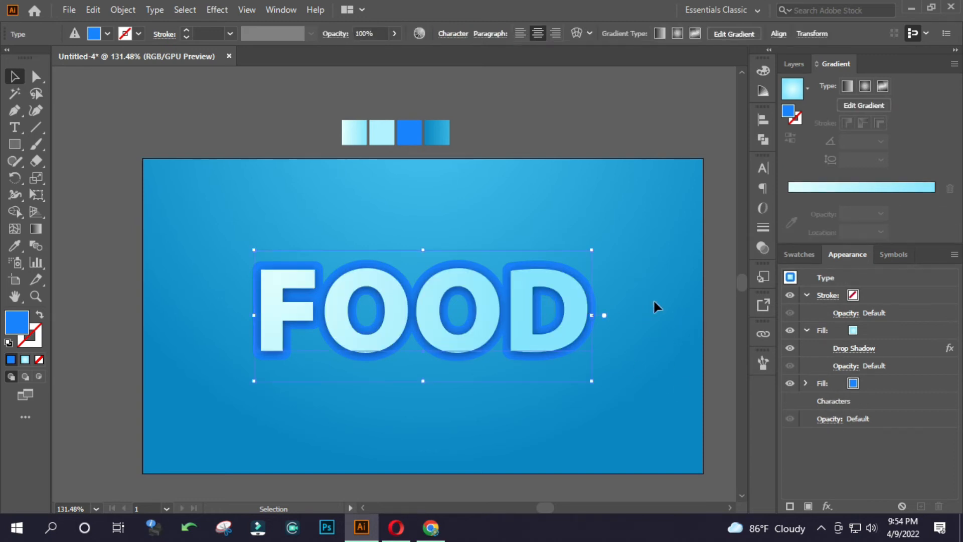
left_click(835, 382)
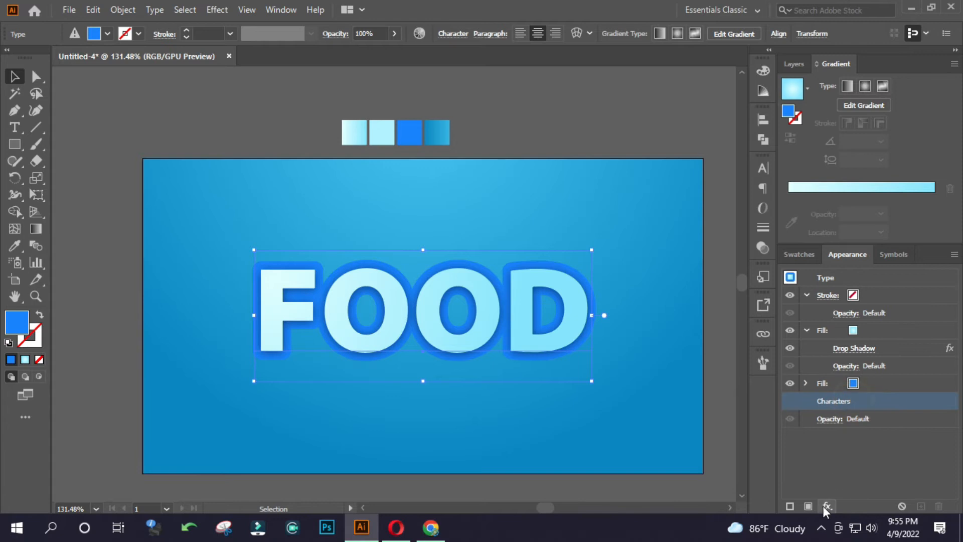
left_click(808, 505)
key("i")
left_click(385, 133)
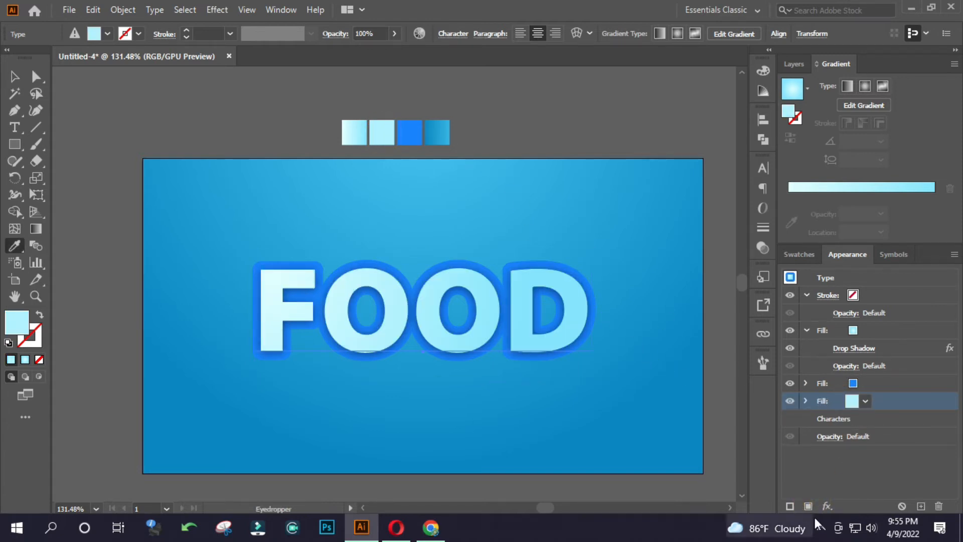
key("v")
left_click(827, 506)
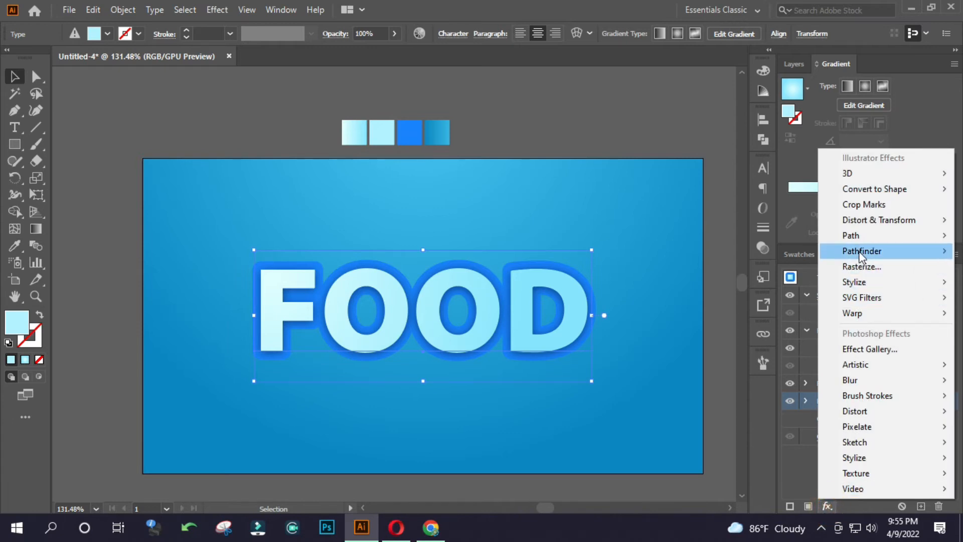
mouse_move(858, 237)
left_click(794, 237)
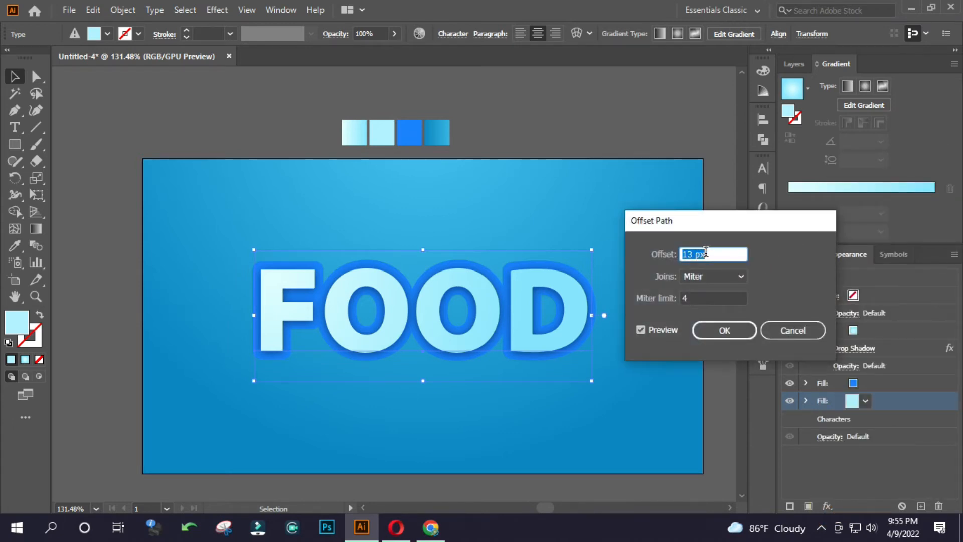
left_click(797, 331)
Copy the FOOD text and paste the copy in place in front of the original.
left_click(581, 353)
key("ctrl+c")
key("ctrl+f")
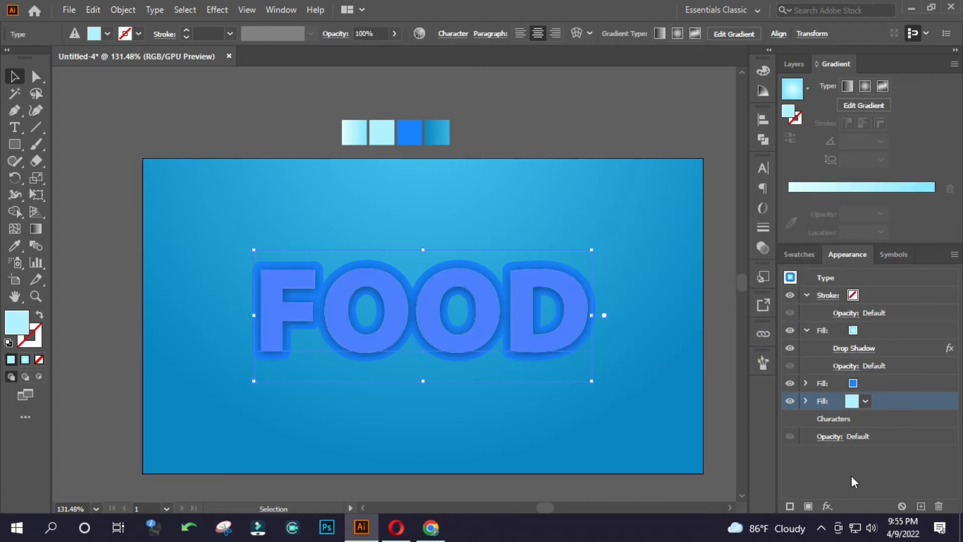
Add an Offset Path effect to the FOOD text's pale cyan fill with a 20 px offset and round joins.
left_click(827, 505)
mouse_move(855, 243)
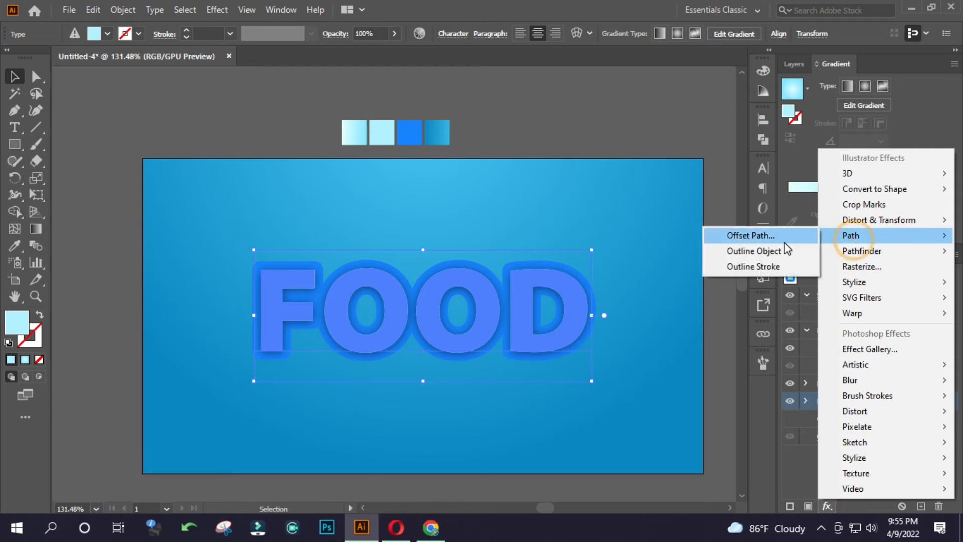
left_click(785, 240)
scroll(713, 257, "up", 9)
left_click(715, 275)
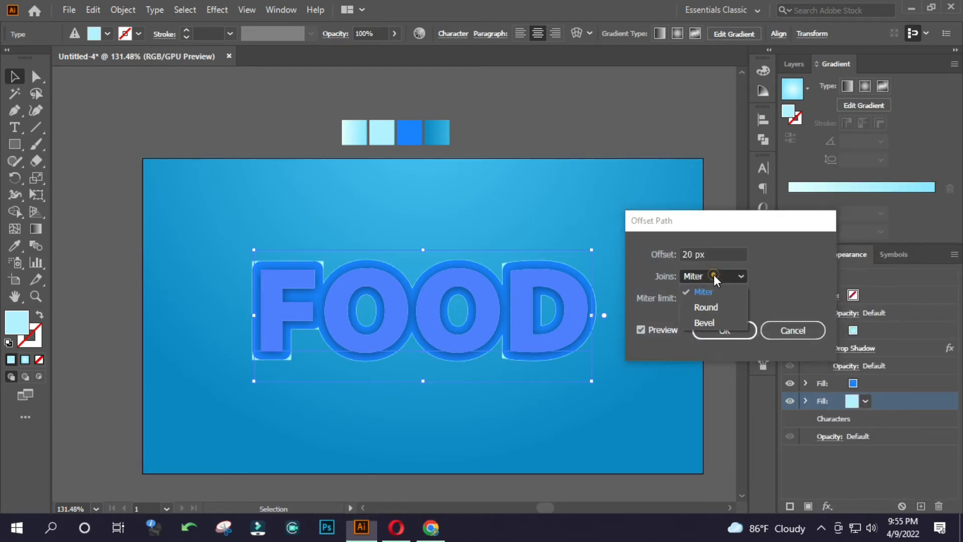
left_click(713, 305)
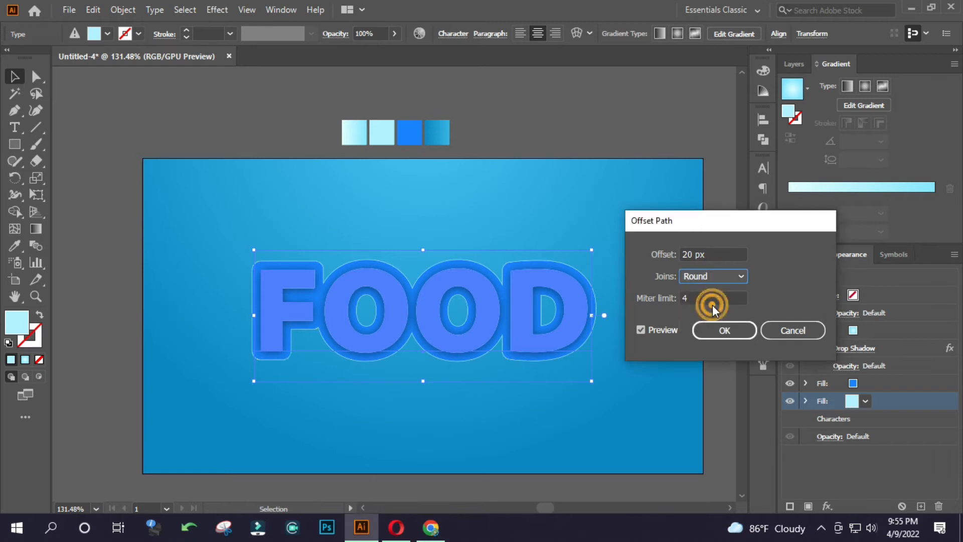
left_click(702, 255)
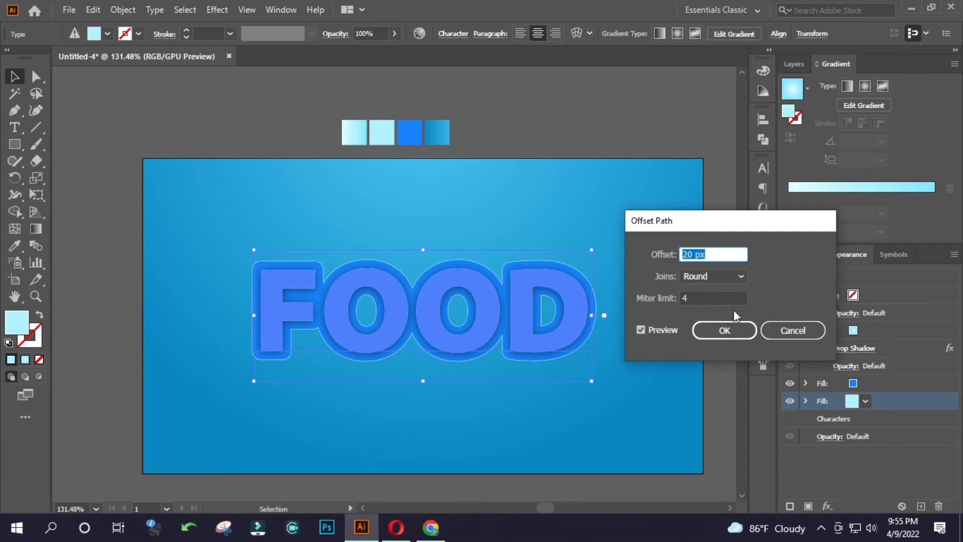
left_click(727, 330)
left_click(705, 331)
left_click_drag(396, 326, 434, 321)
left_click(528, 314)
left_click(525, 207)
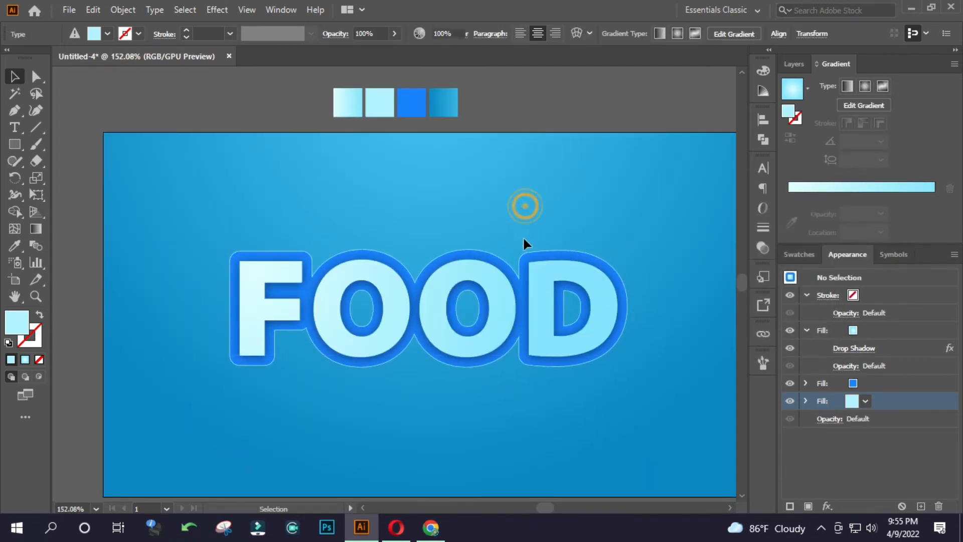
Add a Multiply drop shadow to the whole FOOD text with 0 px X offset and 15 px Y offset.
left_click(545, 308)
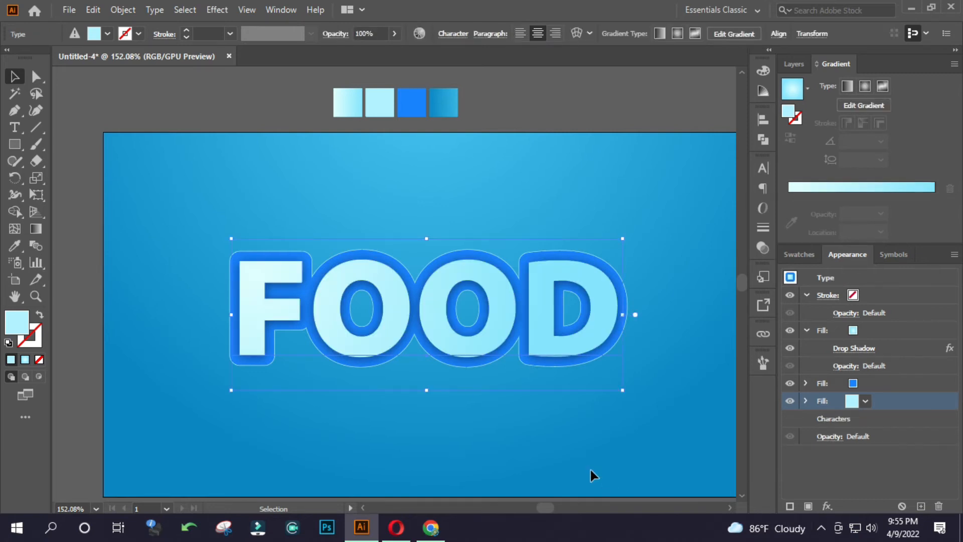
left_click(606, 466)
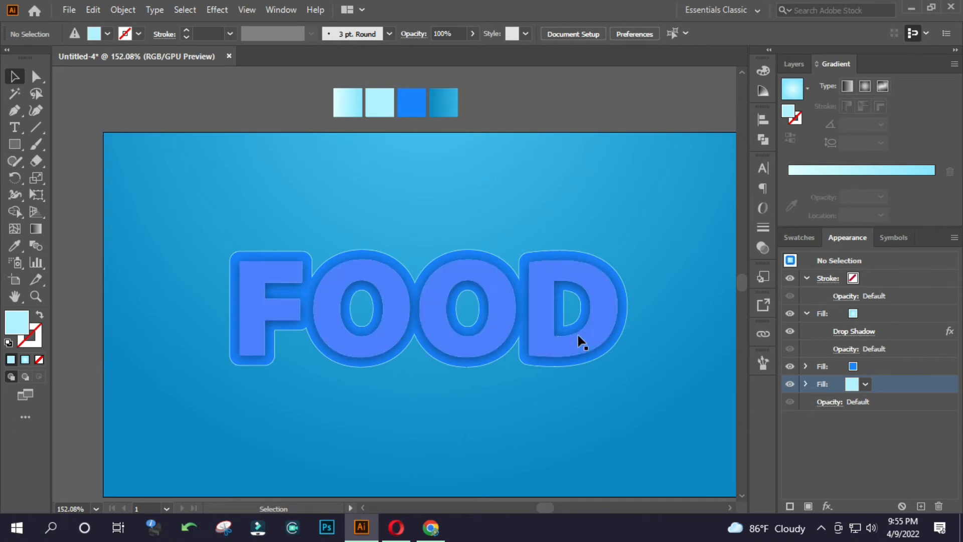
left_click(552, 317)
left_click(873, 401)
left_click(853, 419)
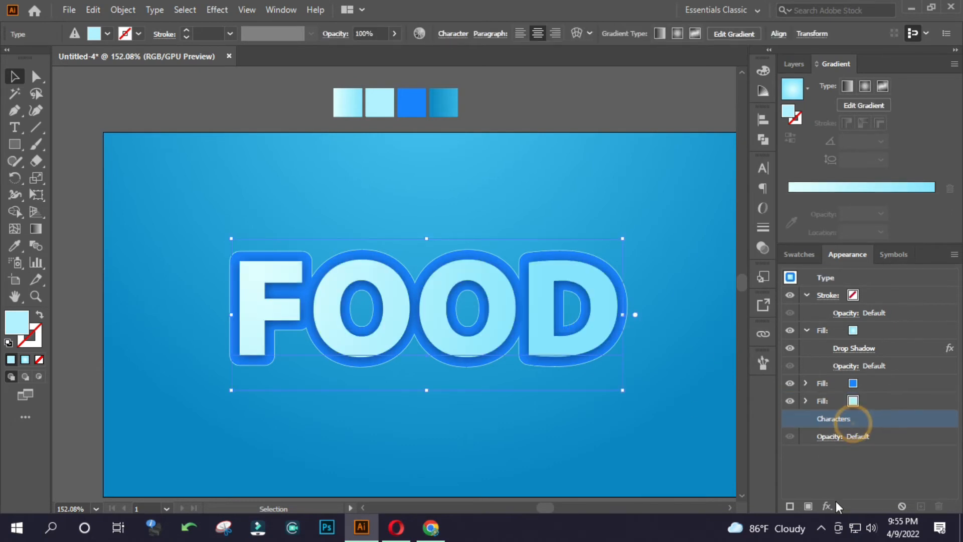
left_click(827, 505)
left_click(785, 281)
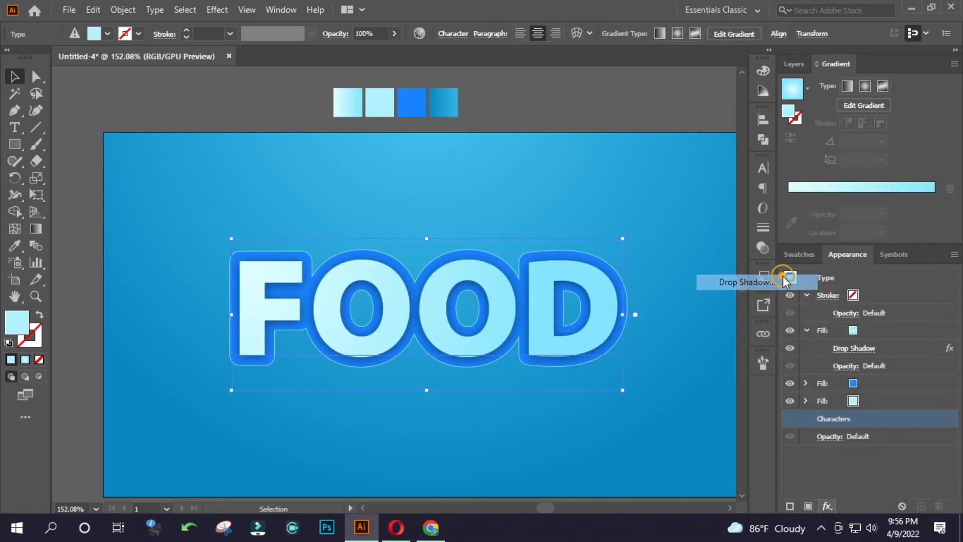
left_click(802, 237)
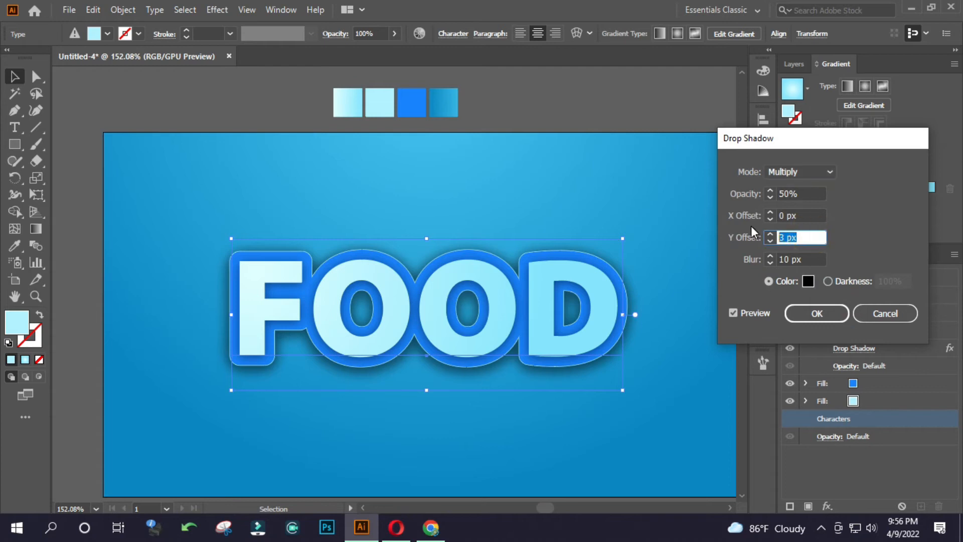
type("15")
left_click(801, 216)
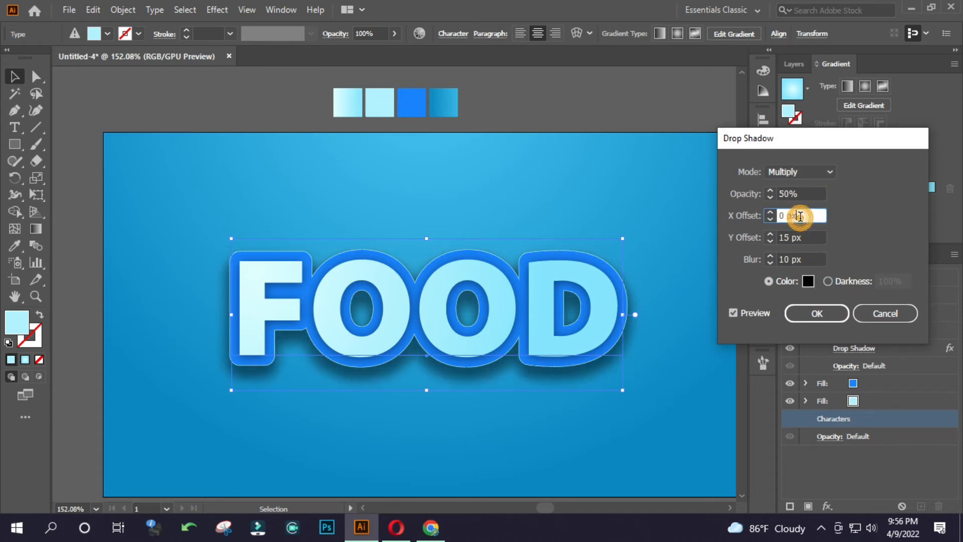
Try a 16 px blur and 75% opacity for the whole text's drop shadow.
left_click(797, 256)
key("Up")
key("Up")
key("Up")
key("Up")
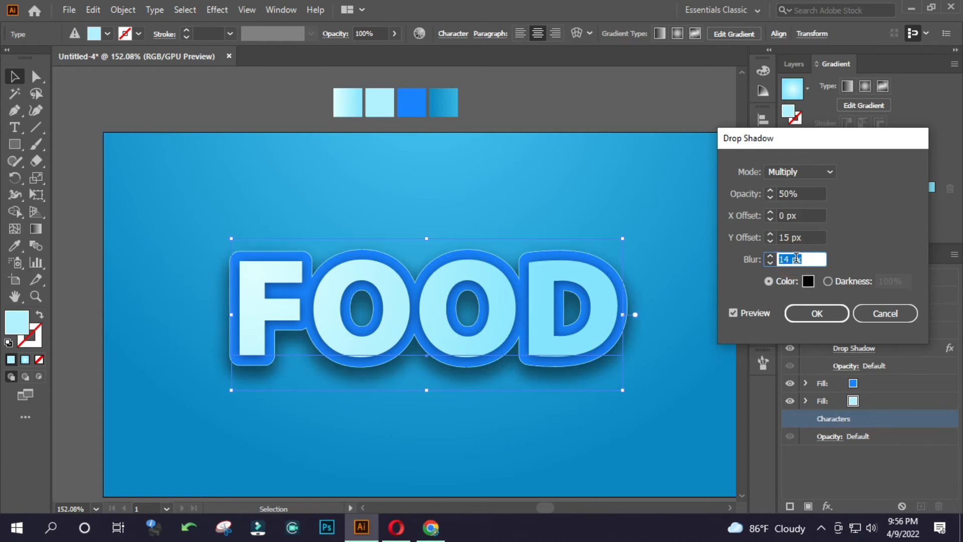
left_click(796, 194)
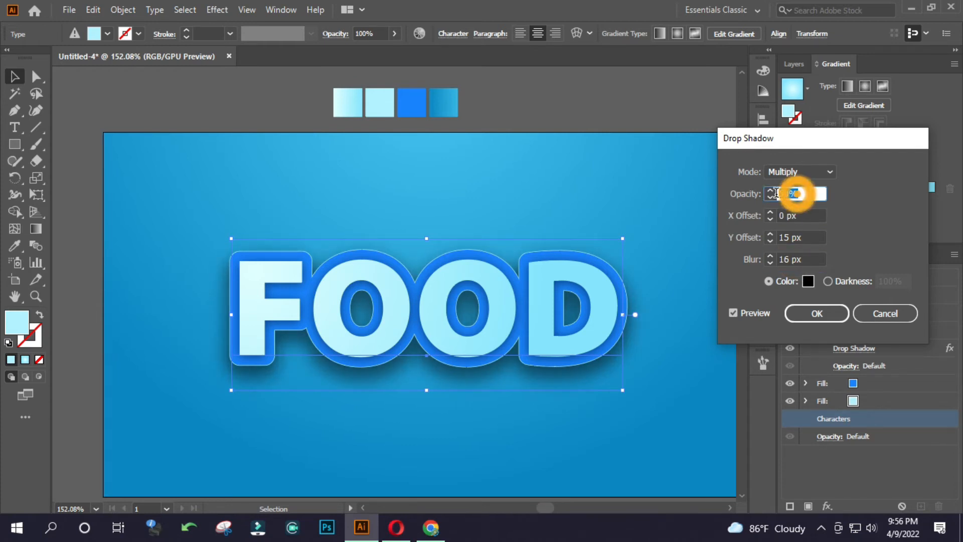
type("75")
left_click(792, 215)
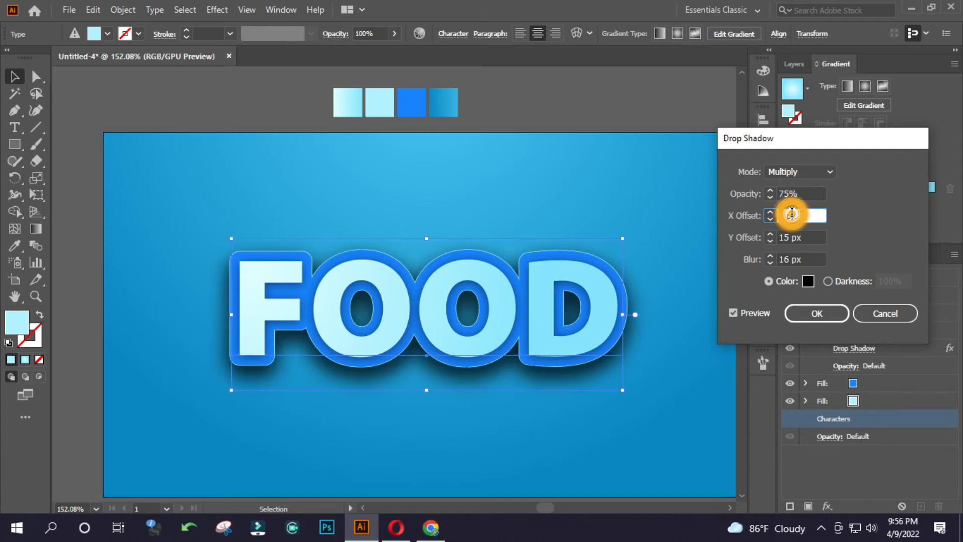
Try a 10 px Y offset with the shadow's blur raised to 23 px.
left_click(803, 257)
left_click(802, 238)
type("10")
left_click(792, 259)
key("Up")
key("Up")
key("Up")
key("Up")
key("Up")
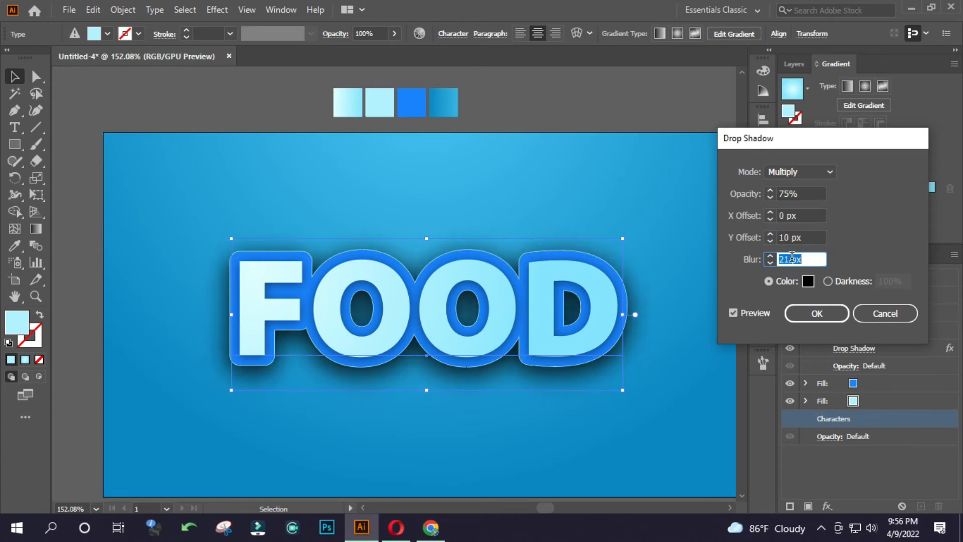
Set the drop shadow to 15 px Y offset, 50% opacity and 15 px blur, apply it and deselect the text.
left_click(806, 236)
type("15")
left_click(798, 195)
type("50")
left_click(783, 238)
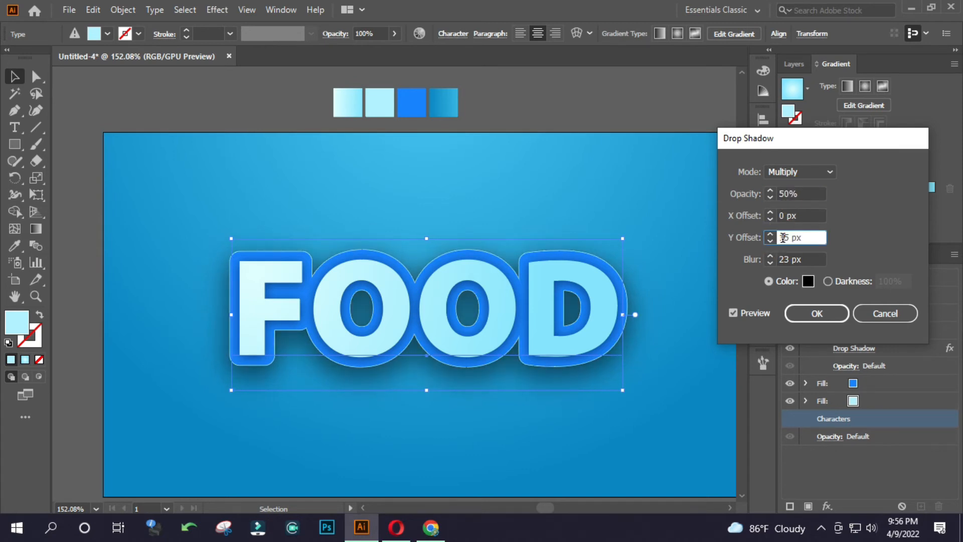
left_click(805, 259)
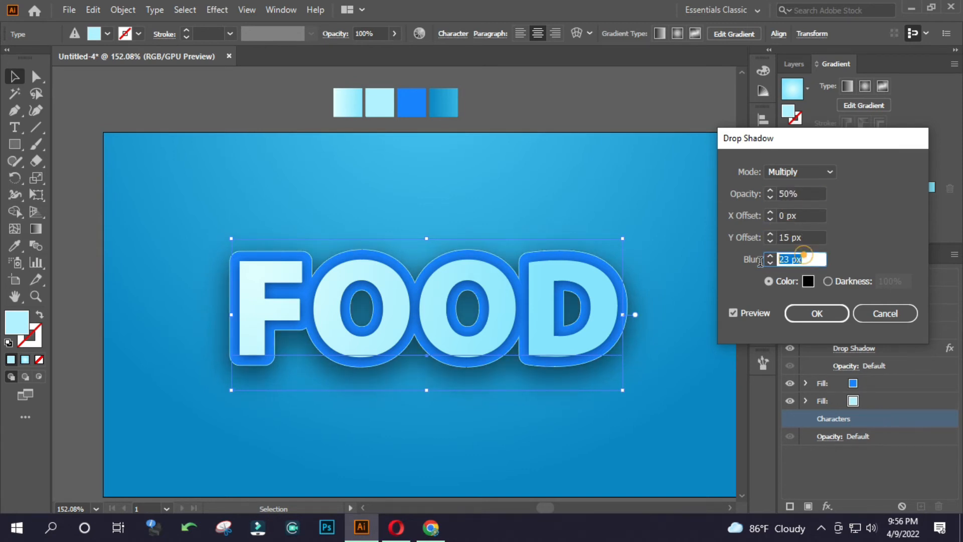
type("15")
left_click(803, 235)
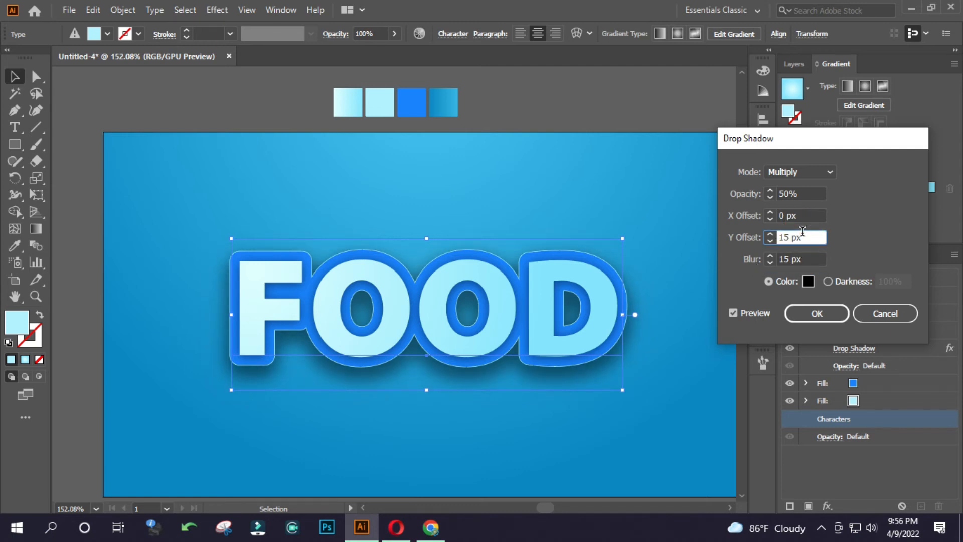
left_click(817, 316)
left_click(673, 225)
mouse_move(470, 304)
left_mouse_down()
mouse_move(312, 310)
mouse_move(509, 312)
mouse_move(451, 307)
mouse_move(470, 307)
left_mouse_up()
key("v")
Add a horizontal Arc warp effect to the FOOD text and try a bend of -19%.
left_click(565, 310)
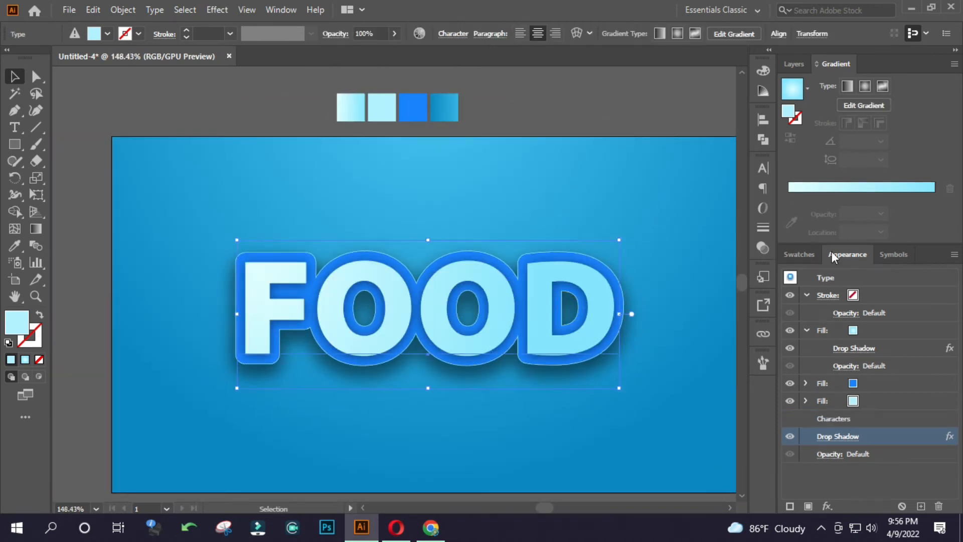
left_click(828, 506)
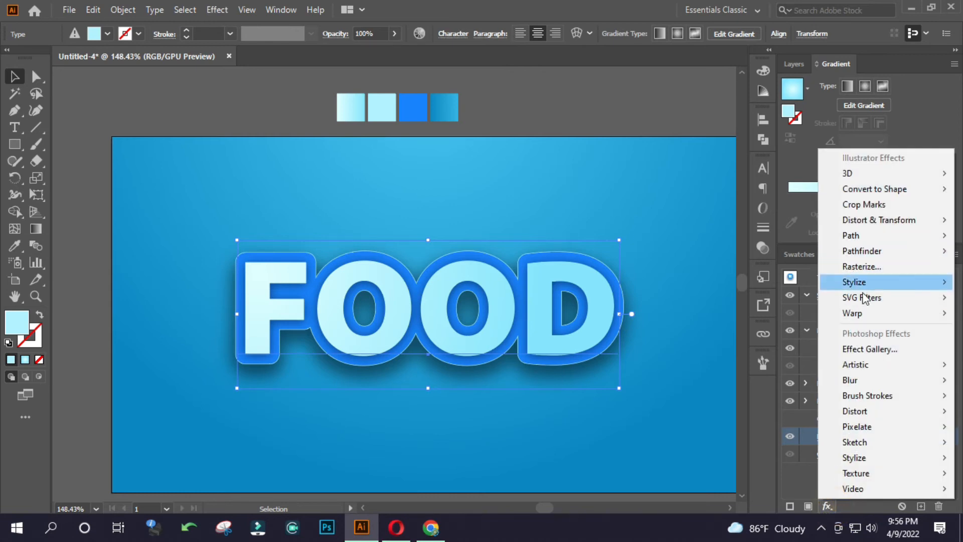
left_click(865, 314)
left_click(784, 315)
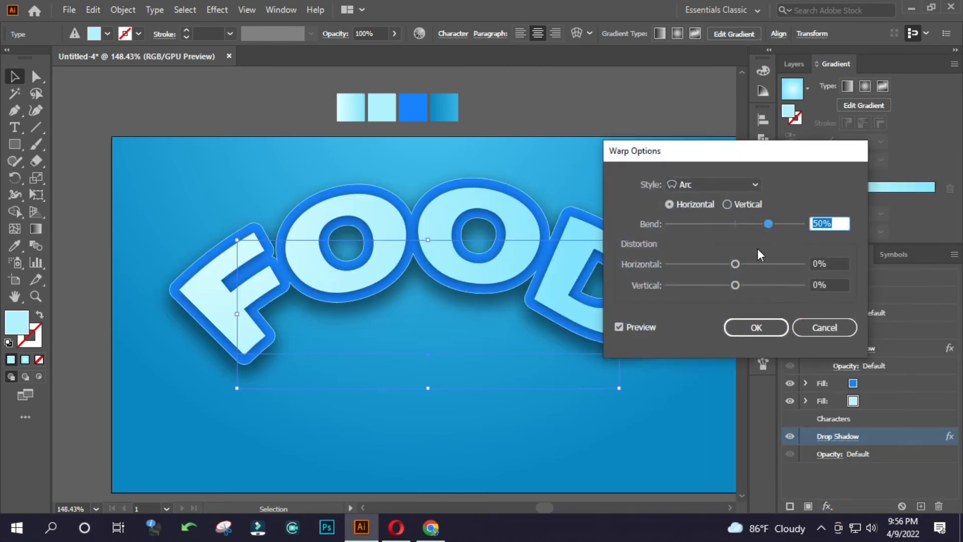
left_click(743, 222)
left_click(722, 223)
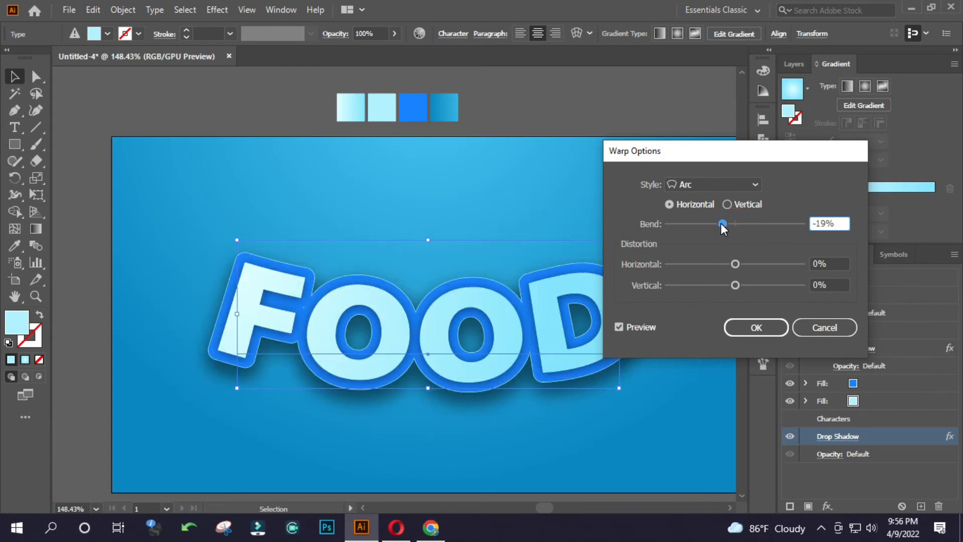
Try the Arch warp style with a 3% bend and -4% horizontal distortion.
left_click(725, 186)
left_click(720, 254)
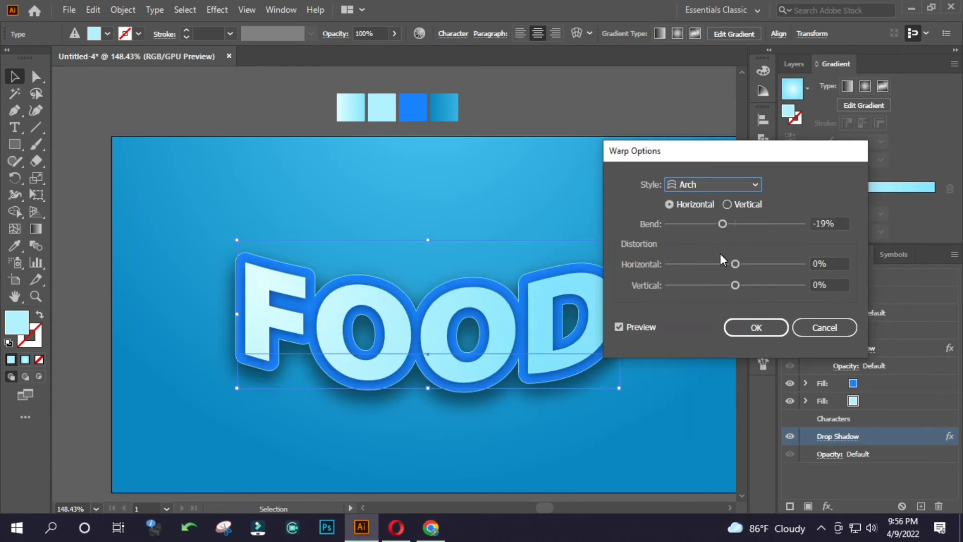
left_click_drag(723, 224, 741, 223)
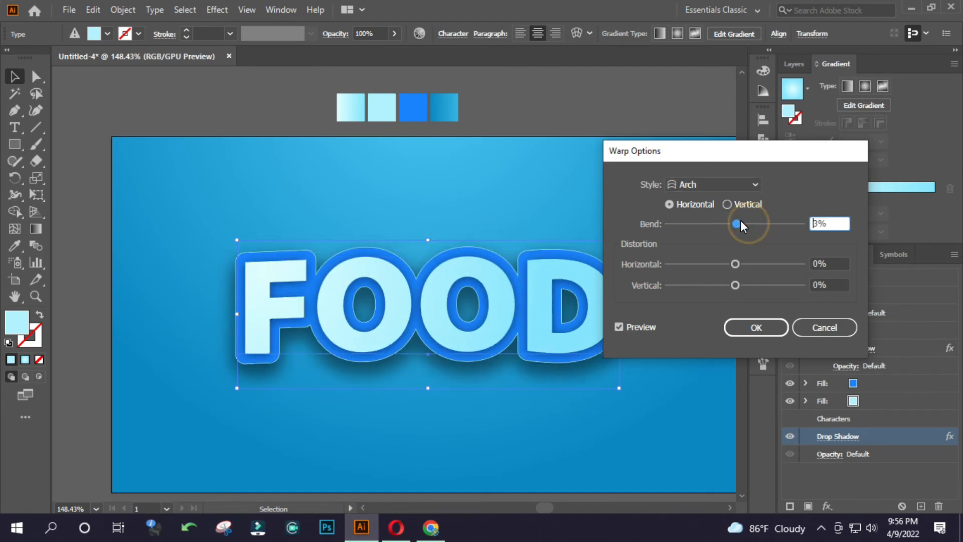
mouse_move(746, 263)
left_mouse_down()
mouse_move(725, 265)
mouse_move(738, 265)
left_mouse_up()
Try the Wave warp style with a 49% bend, followed by the Inflate style.
left_click(733, 187)
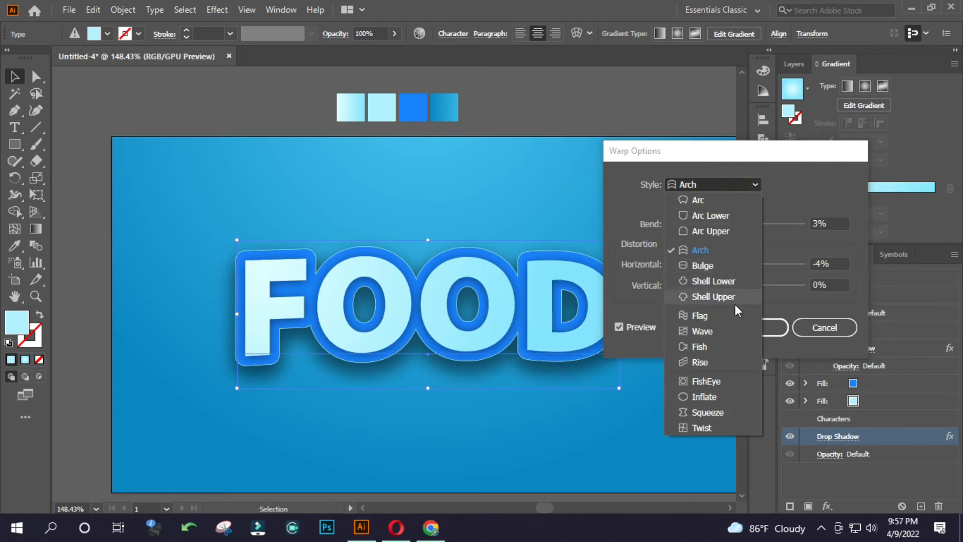
left_click(728, 334)
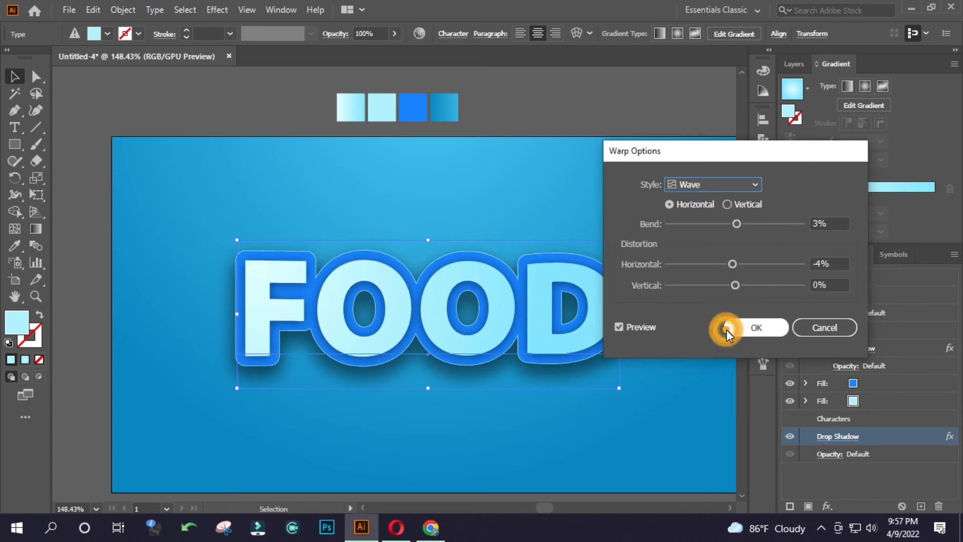
left_click_drag(733, 222, 767, 223)
left_click(712, 185)
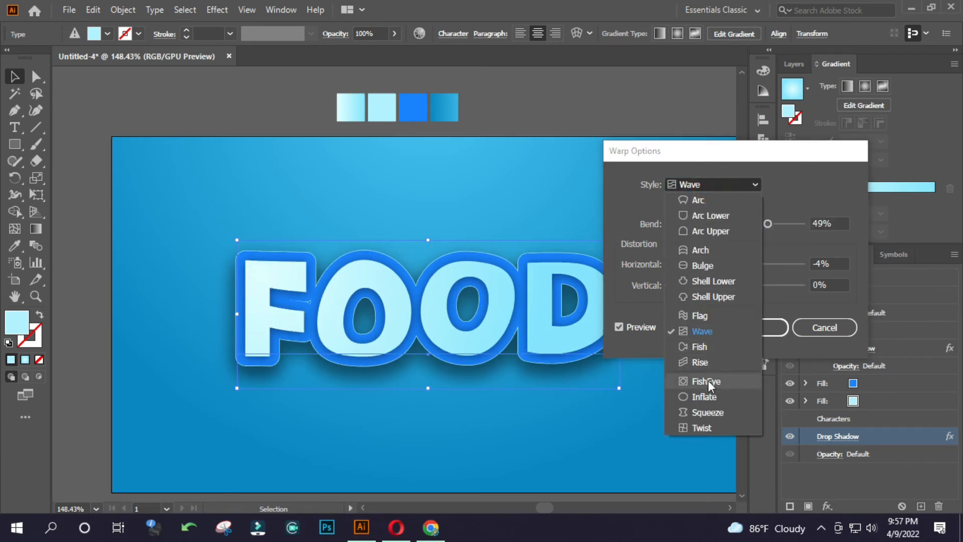
left_click(707, 393)
Switch the warp style to Arc Upper with a slight bend and -4% horizontal distortion.
left_click(716, 186)
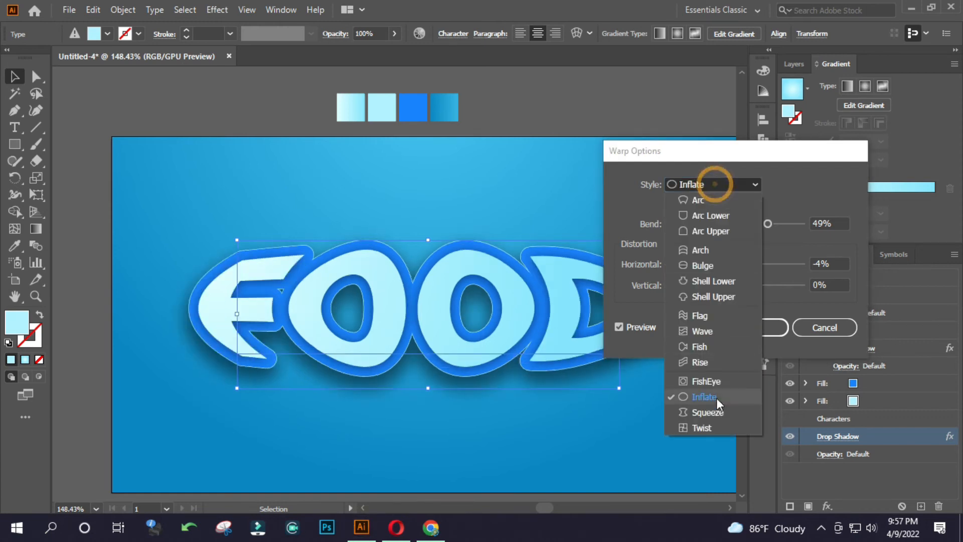
left_click(711, 232)
left_click(740, 221)
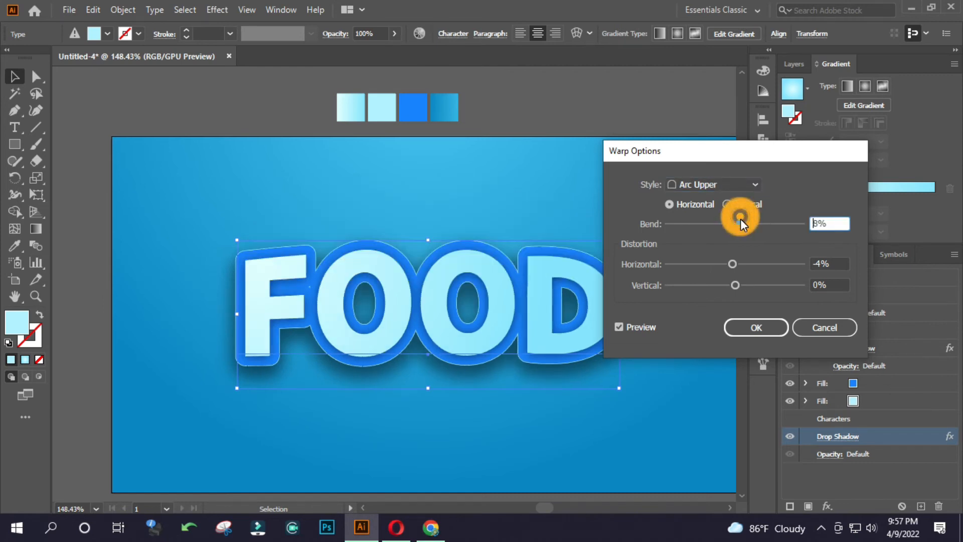
left_click_drag(741, 221, 738, 221)
left_click_drag(735, 261, 736, 259)
double_click(818, 264)
type("-4")
Set the Arc Upper warp's bend to 5%, apply it and deselect the text.
left_click(816, 221)
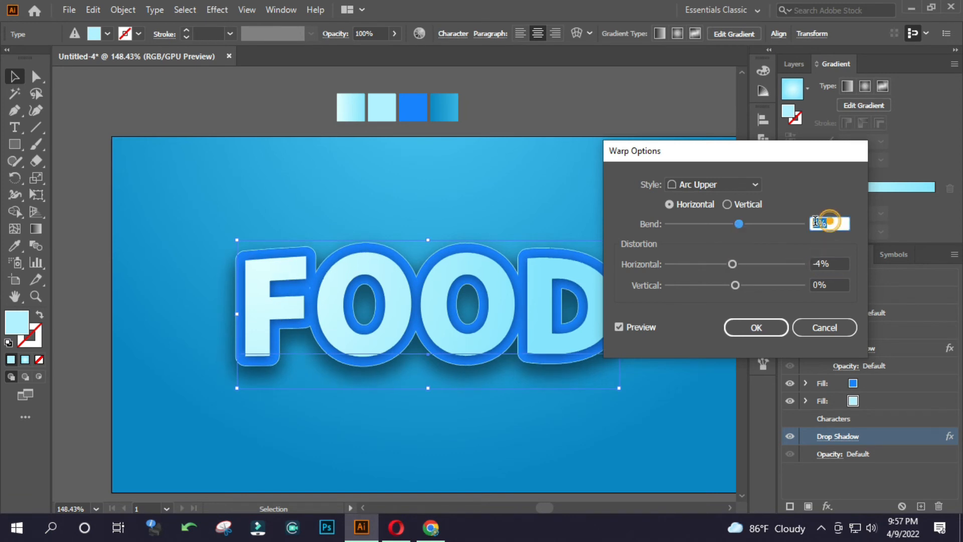
type("5")
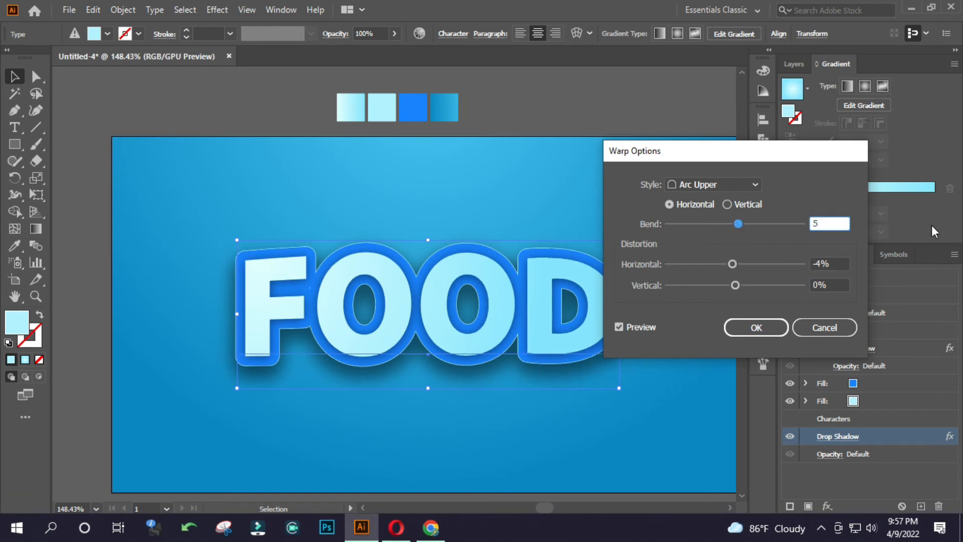
left_click(778, 323)
left_click(558, 209)
left_click_drag(480, 277, 458, 295)
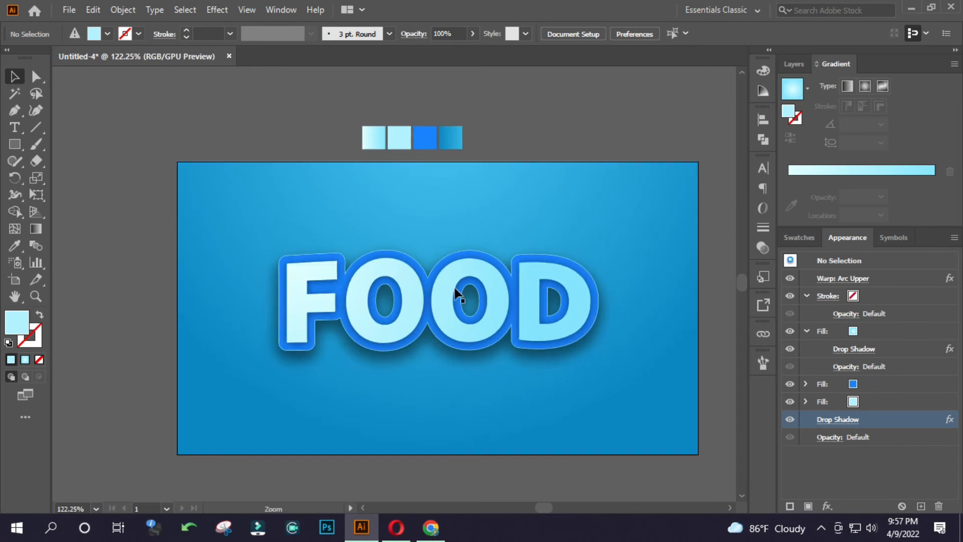
Enlarge the FOOD text slightly and proportionally about its centre, then deselect it.
left_click(458, 295)
left_click_drag(612, 309, 613, 307)
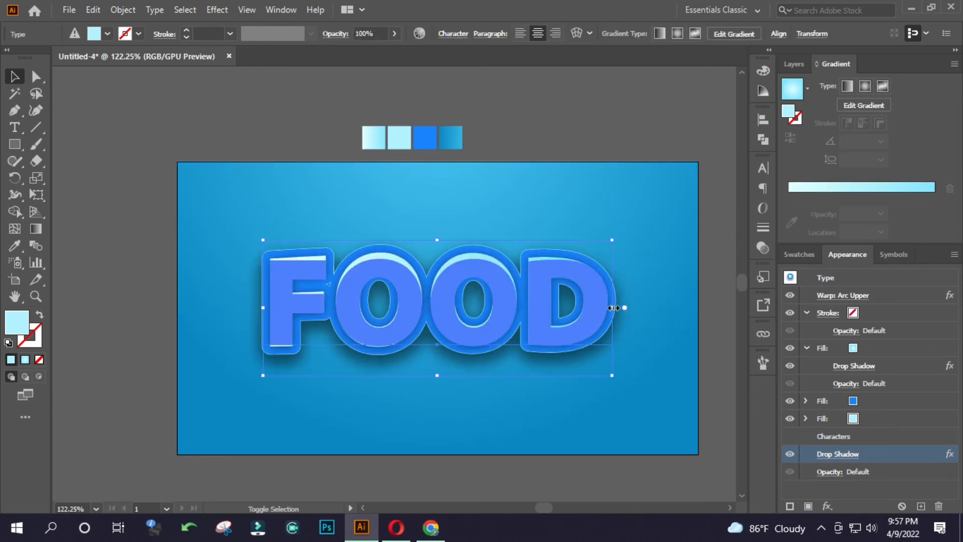
left_click(655, 277)
Move the four colour swatches a little farther above the artboard and deselect them.
left_click_drag(323, 109, 472, 149)
left_click(561, 144)
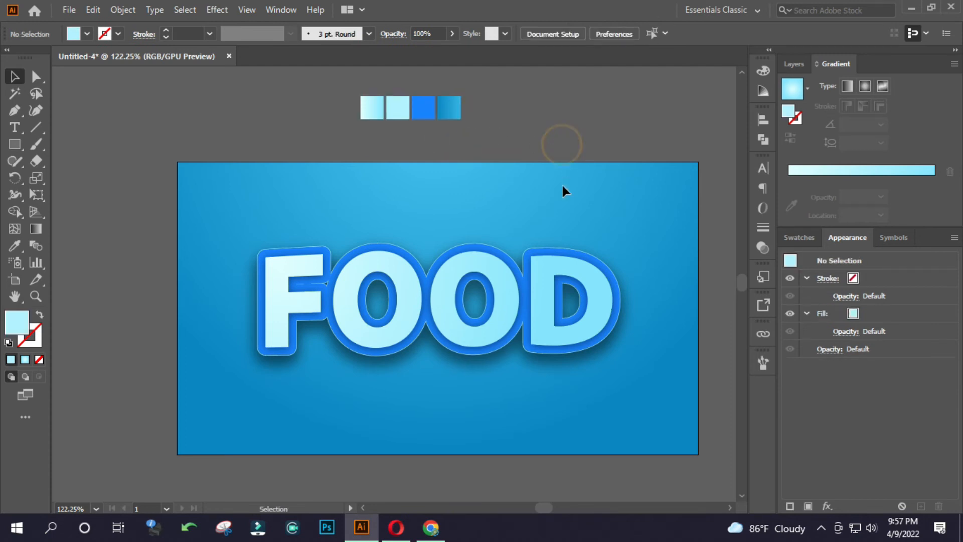
left_click(392, 254, "ctrl+alt")
left_click_drag(391, 254, 411, 255)
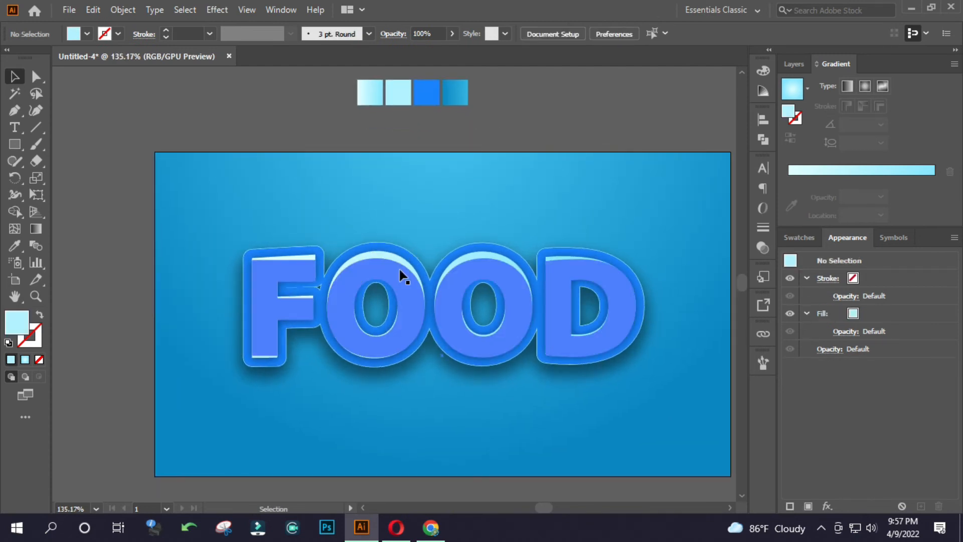
Change the FOOD text's top gradient fill to linear, running vertically down the letters at about -90.6°, then deselect the text.
left_click(592, 314)
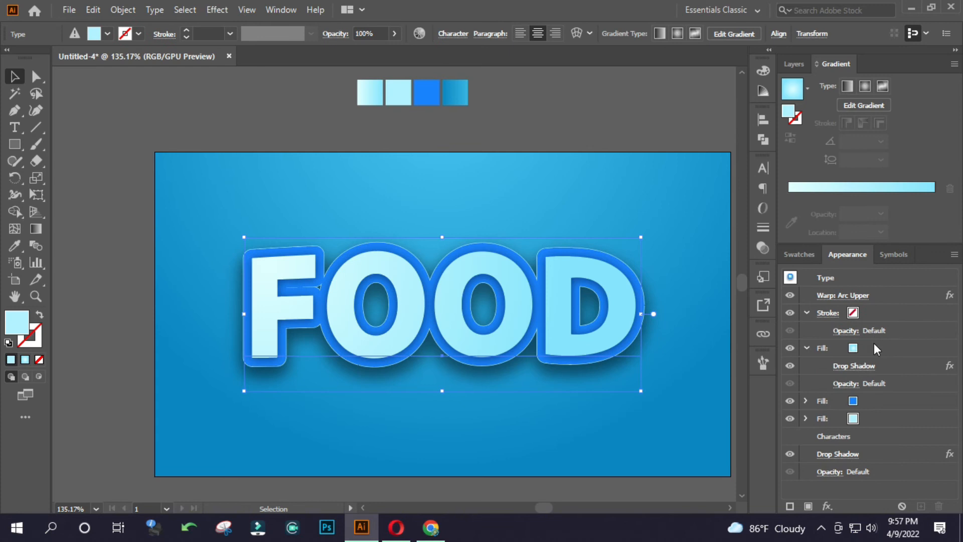
left_click(875, 347)
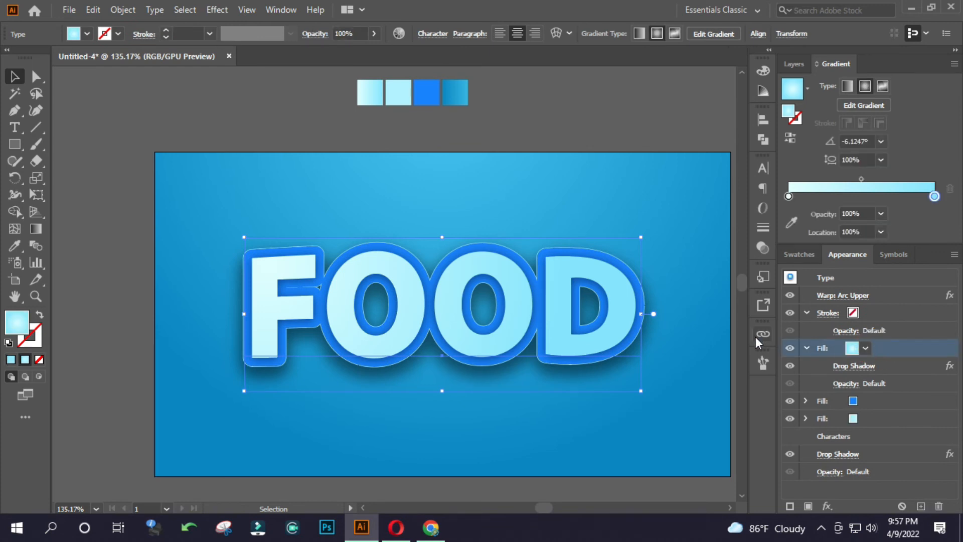
key("g")
mouse_move(433, 261)
left_mouse_down()
mouse_move(458, 415)
mouse_move(415, 447)
left_mouse_up()
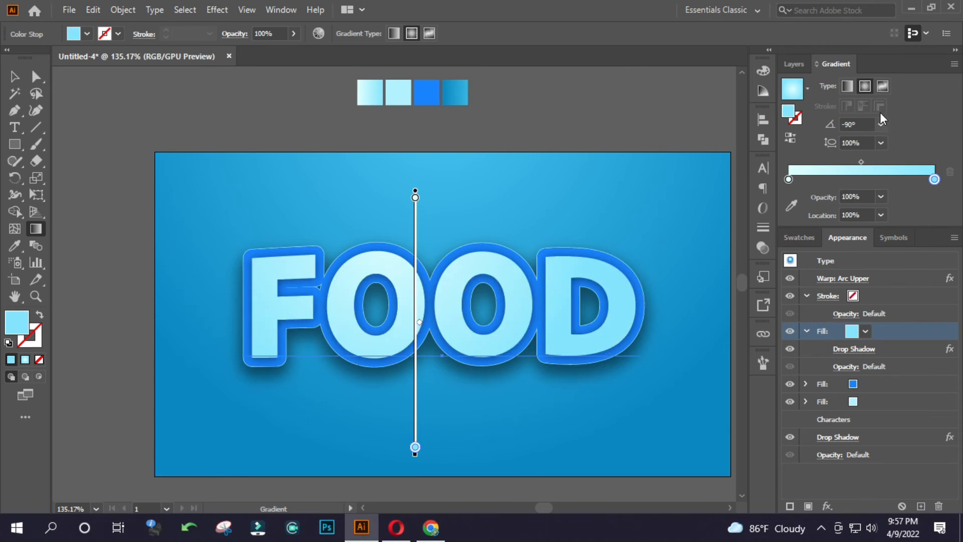
left_click(847, 86)
left_click_drag(424, 220, 426, 415)
left_click(497, 320, "ctrl+alt")
left_click_drag(413, 315, 617, 318)
key("v")
left_click(559, 140)
Set the Offset Path of the FOOD text's blue fill to 23 px with round joins.
left_click(616, 319)
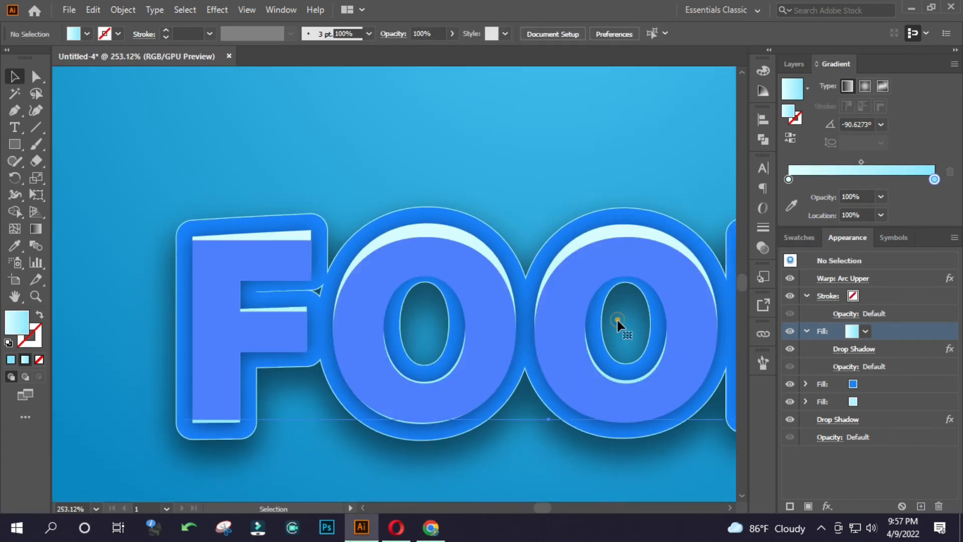
left_click(861, 402)
left_click(863, 402)
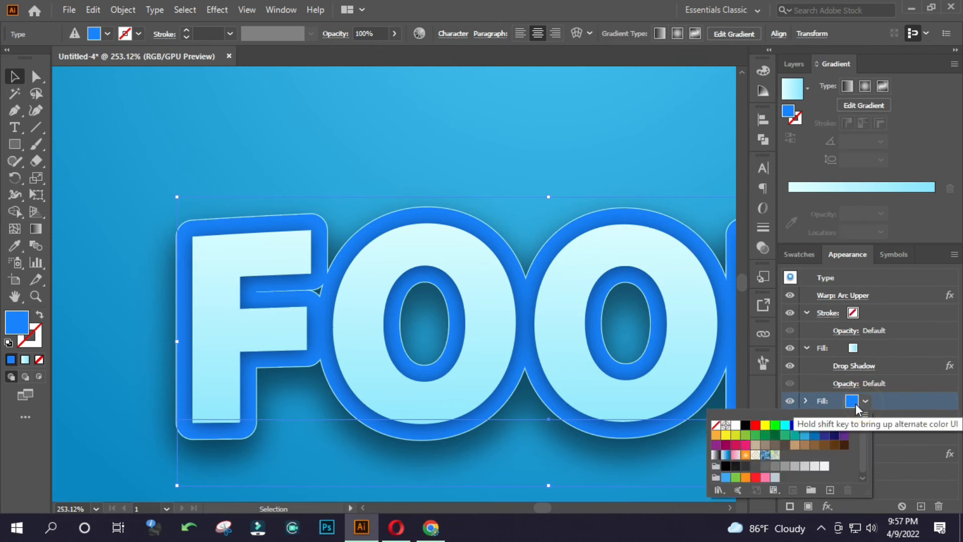
left_click(803, 400)
left_click(807, 400)
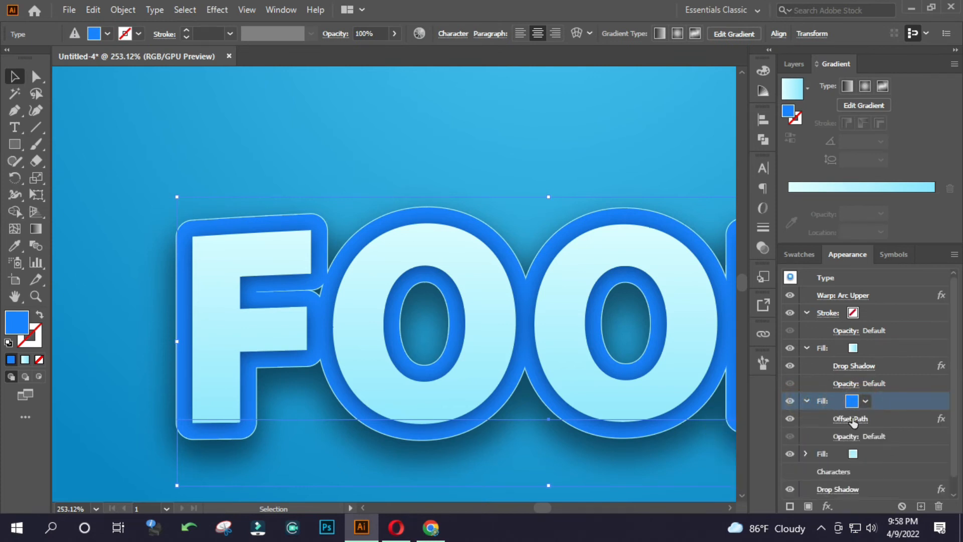
left_click(852, 420)
key("Up")
key("Up")
key("Up")
key("Up")
key("Up")
key("Down")
key("Down")
key("Up")
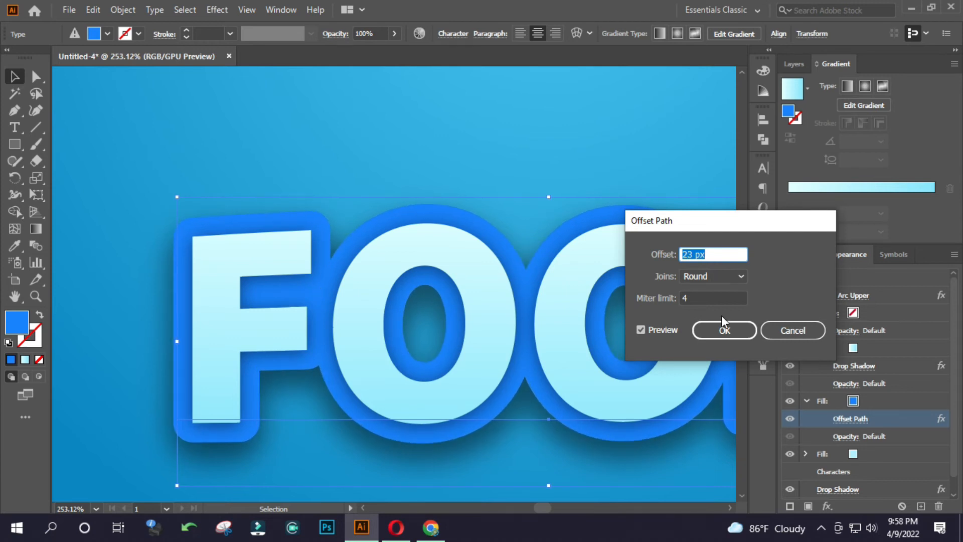
left_click(724, 329)
Set the Offset Path of the FOOD text's light cyan fill to 24 px and deselect the text.
left_click(807, 453)
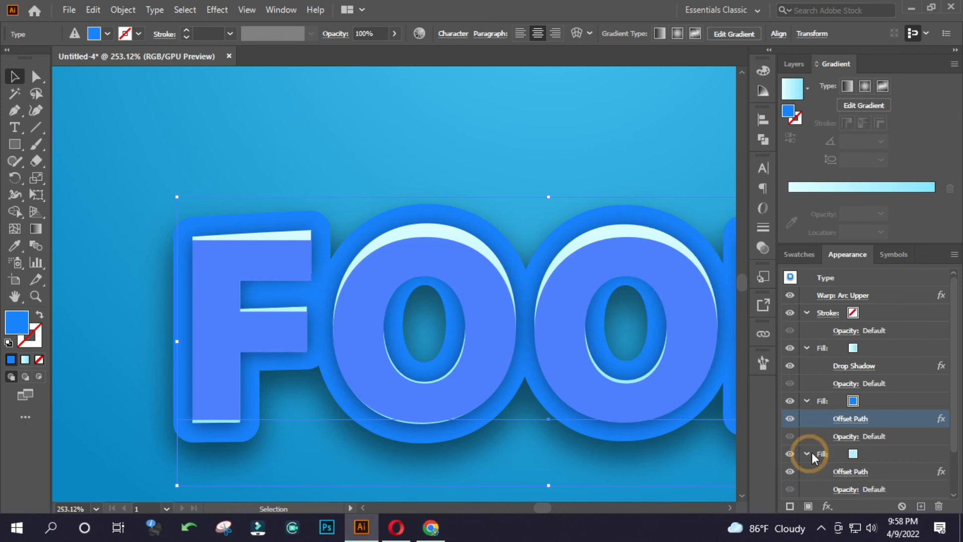
left_click(850, 472)
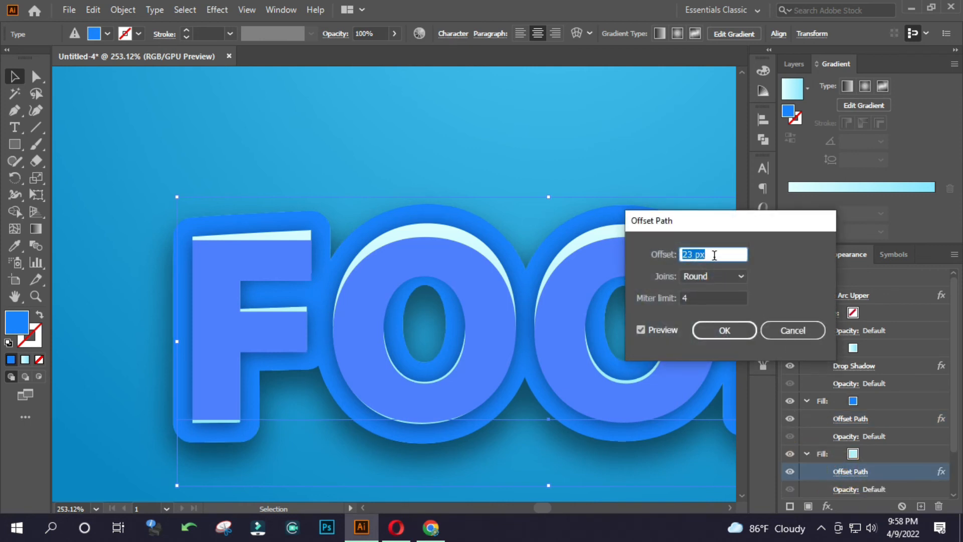
key("Up")
key("Up")
key("Down")
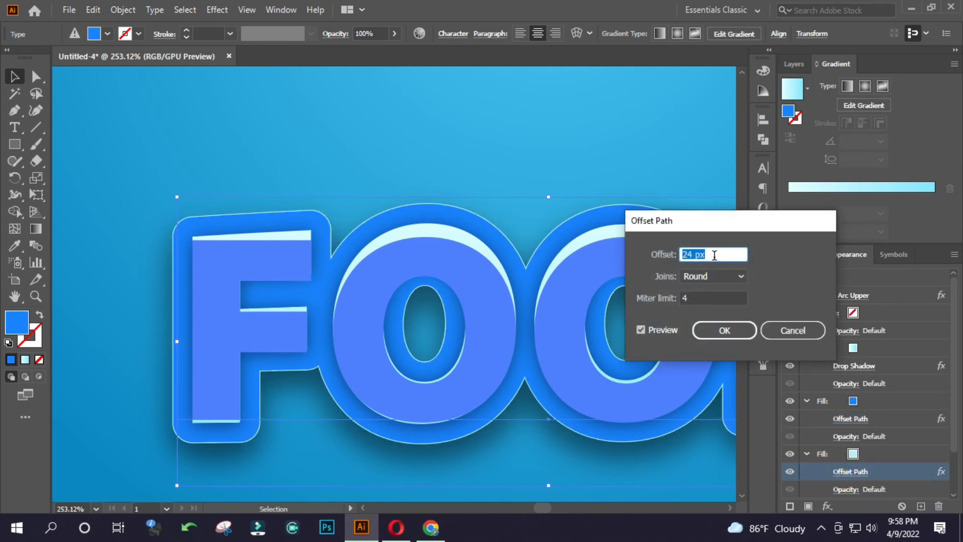
left_click(725, 330)
left_click(574, 151)
Set the opacity of the drop shadow on the FOOD text's gradient fill to 75%, then deselect the text.
left_click_drag(591, 219, 421, 226)
left_click_drag(547, 233, 452, 241)
left_click(654, 232)
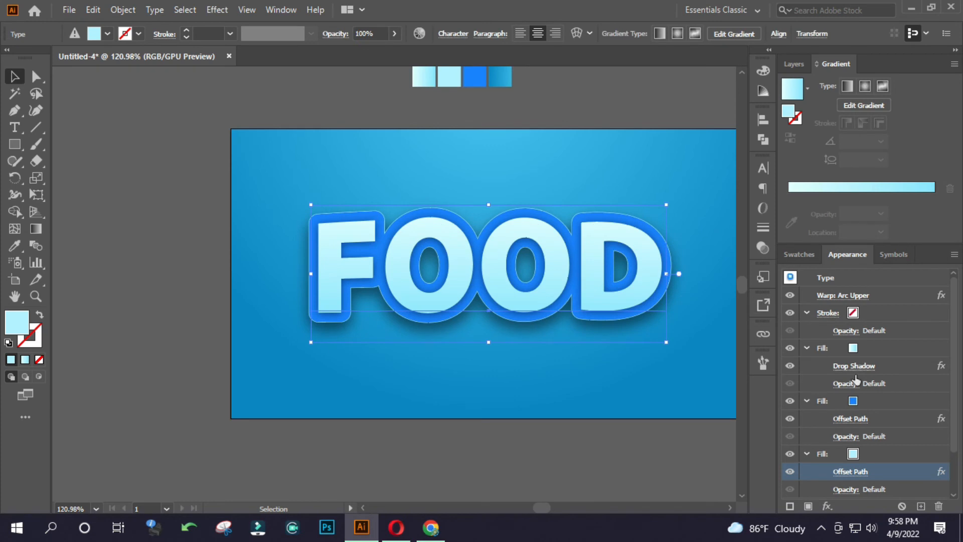
left_click(864, 367)
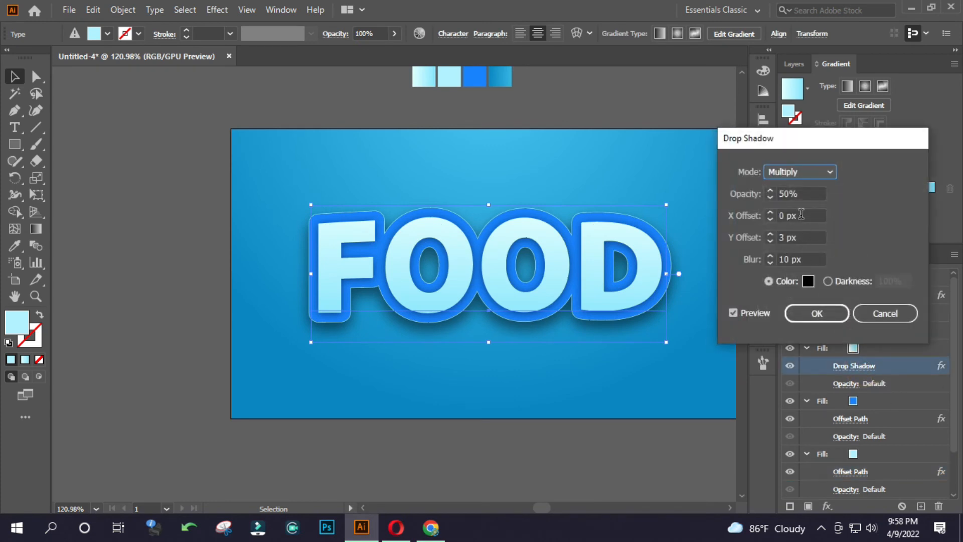
left_click_drag(805, 194, 769, 195)
type("75")
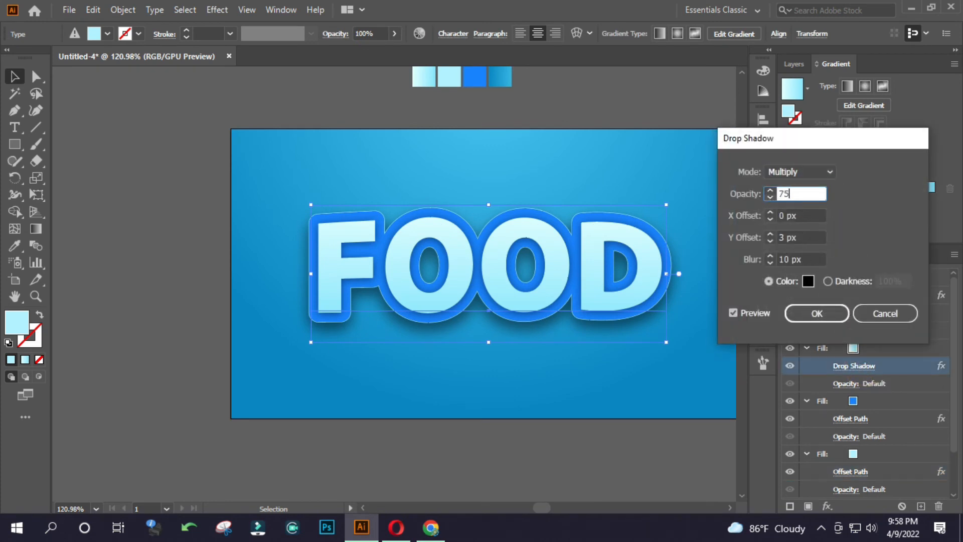
key("Return")
left_click(585, 160)
left_click_drag(482, 216, 444, 207)
left_click(469, 218)
left_click(609, 155)
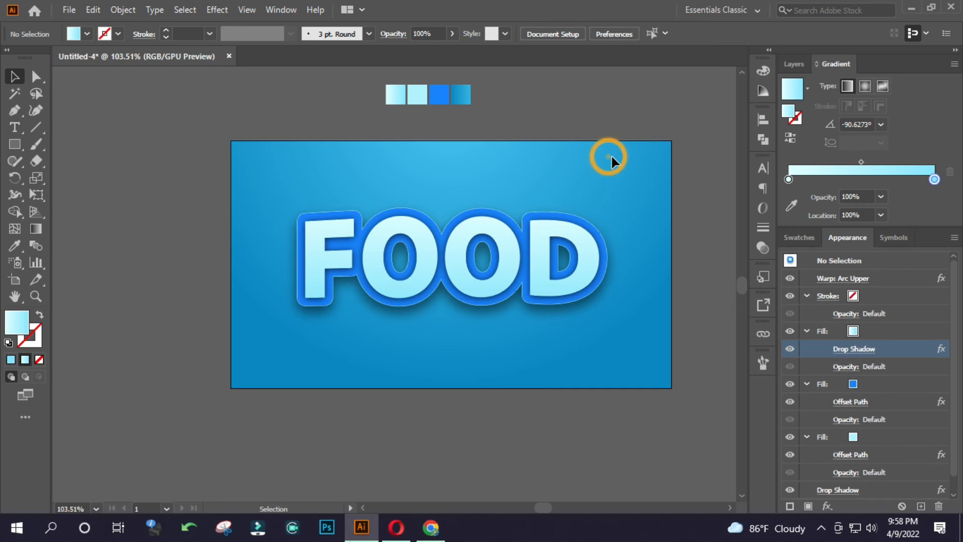
Apply a Grain texture effect with intensity 15 to the background rectangle and deselect it.
left_click(396, 168)
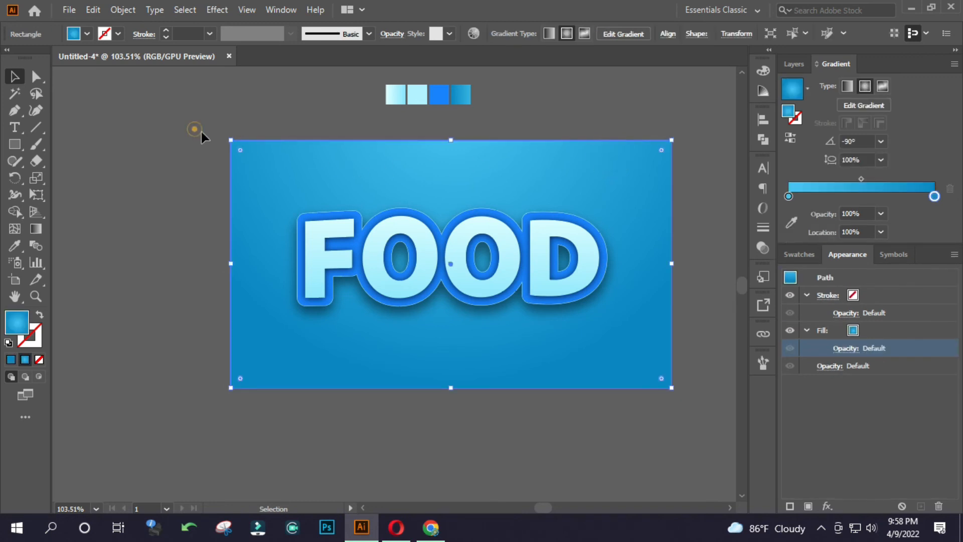
left_click(217, 9)
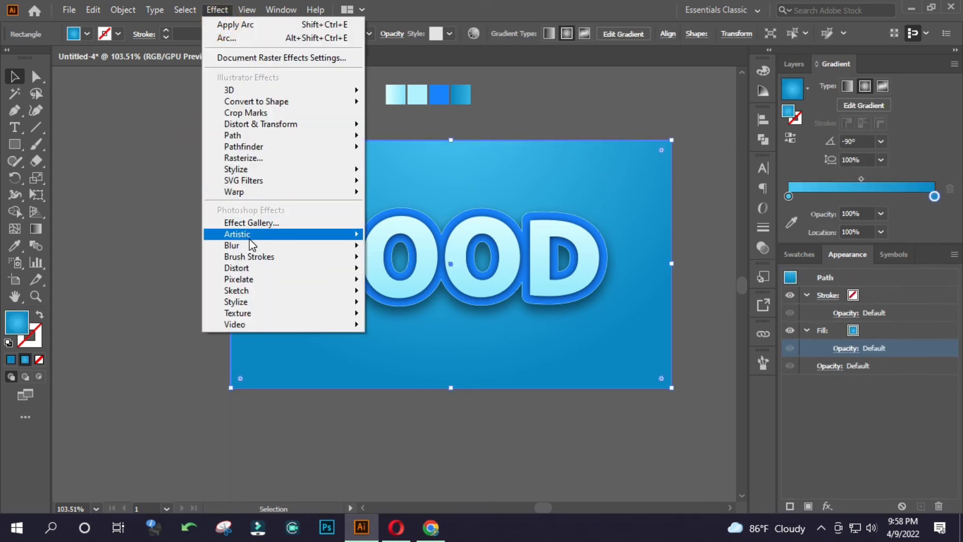
left_click(262, 314)
left_click(399, 331)
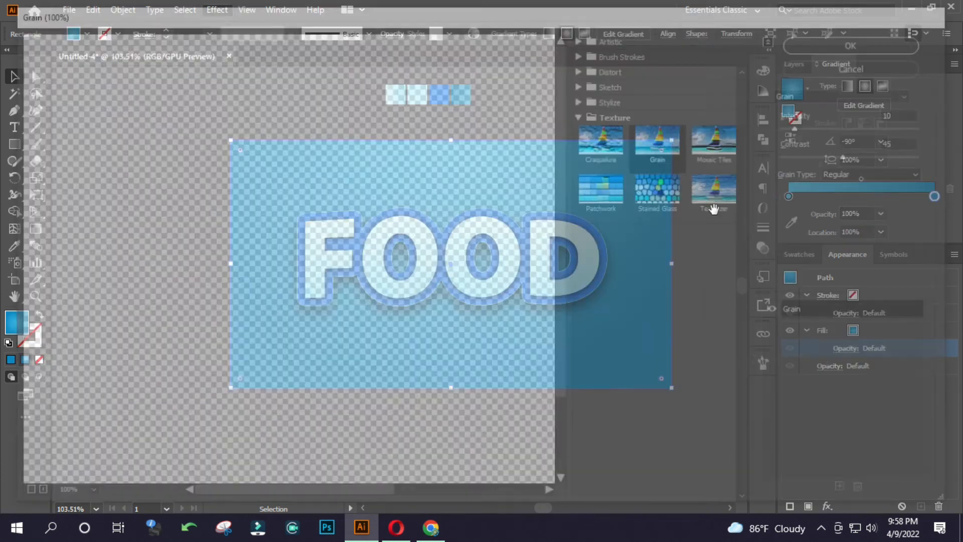
double_click(904, 110)
type("15")
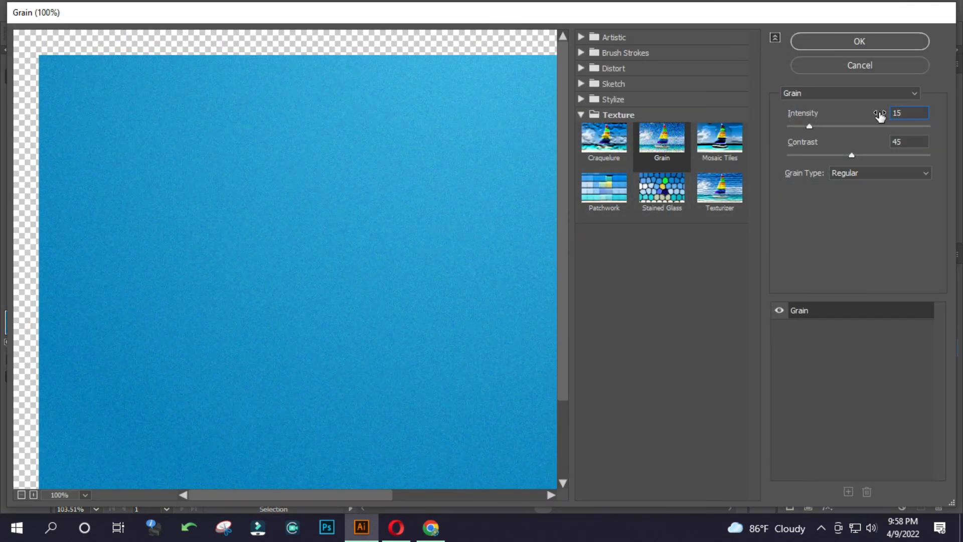
left_click(860, 42)
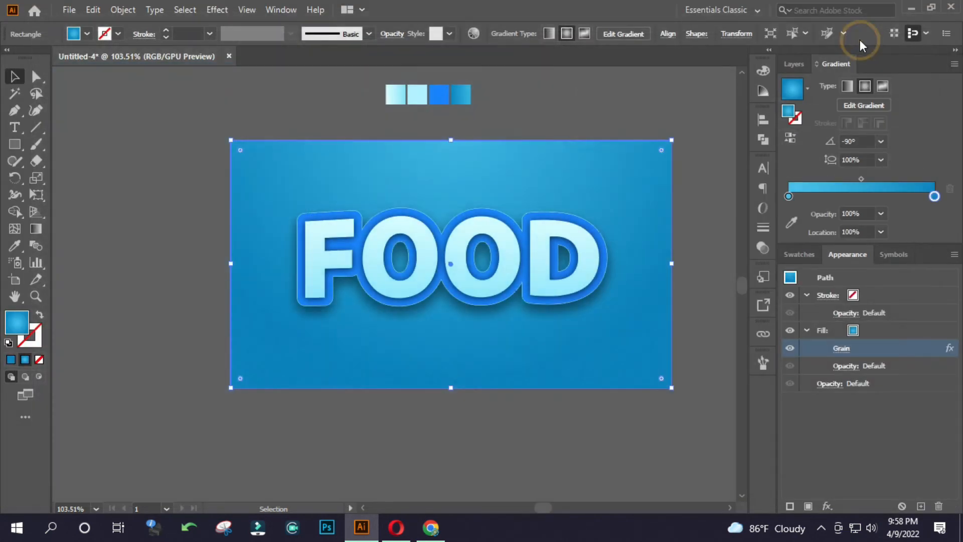
left_click(611, 110)
Delete the four colour swatches above the artboard.
left_click(332, 91)
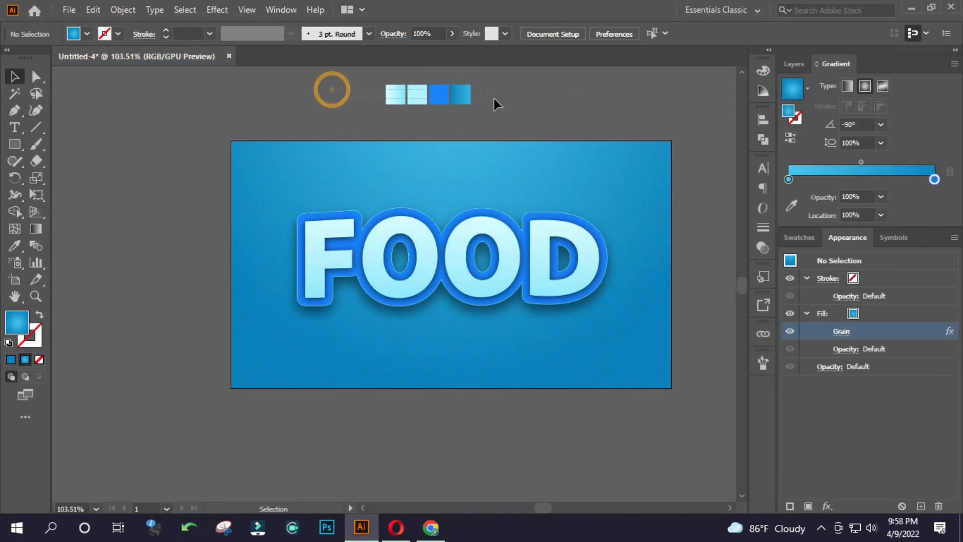
left_click_drag(493, 97, 493, 98)
key("Delete")
Draw a circle, enlarge it to nearly the artboard's width and centre it on the artboard's top edge.
right_click(22, 143)
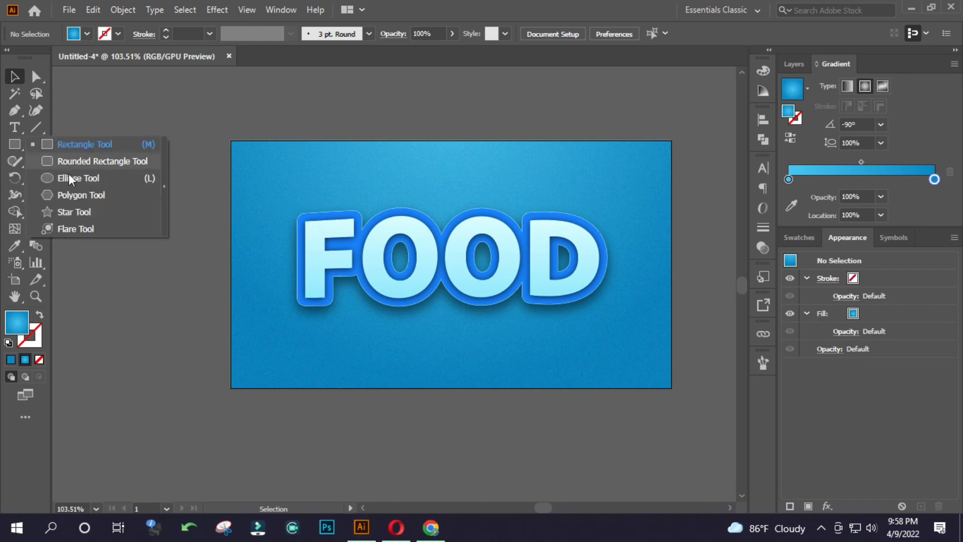
left_click(72, 177)
left_click_drag(340, 109, 603, 373)
key("v")
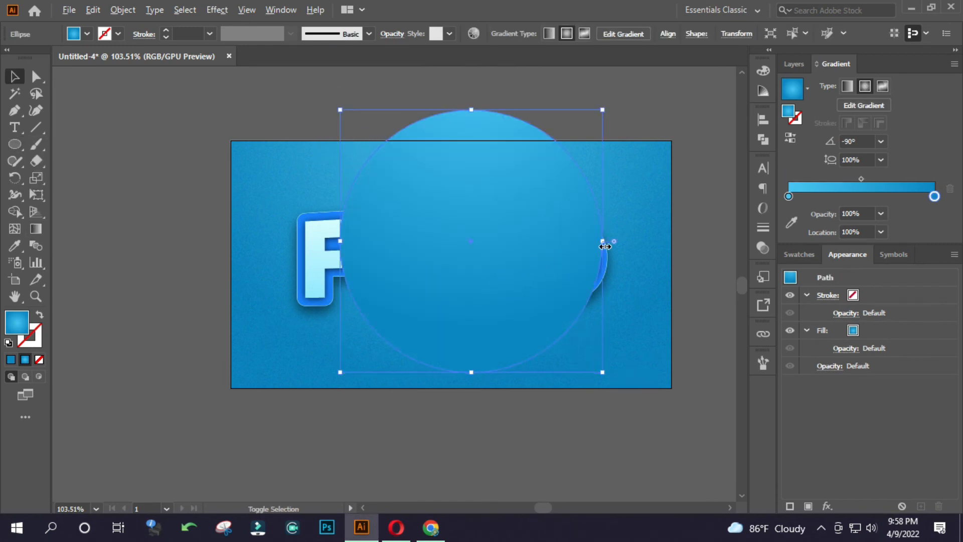
left_click_drag(602, 241, 673, 245)
left_click_drag(514, 357, 494, 257)
Fill the circle with the White, Black gradient as radial and set the black stop's opacity to 0%.
left_click(812, 87)
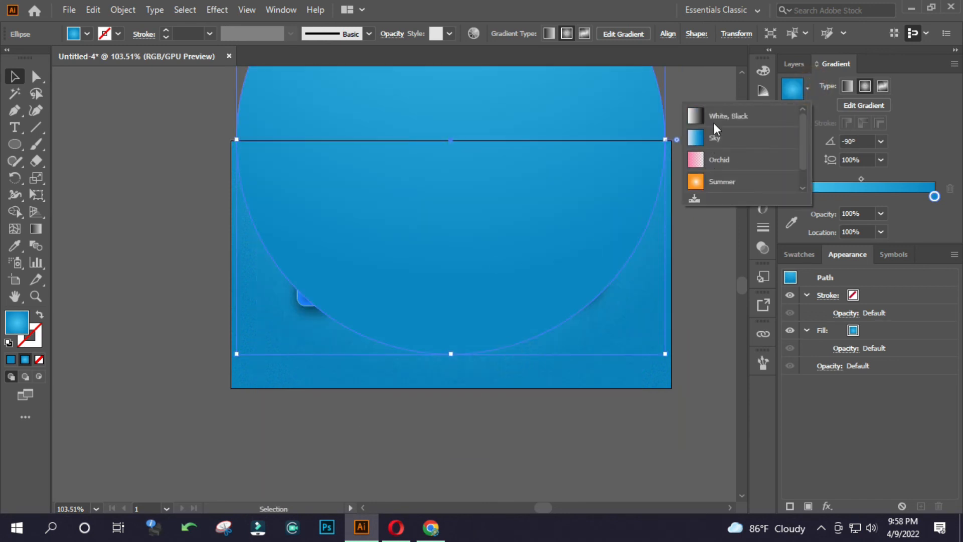
left_click(714, 122)
left_click(865, 87)
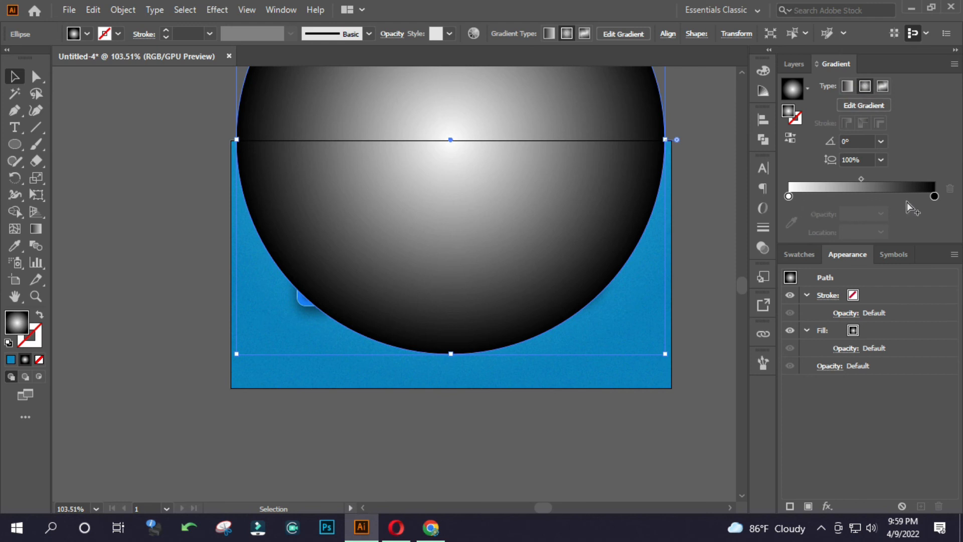
left_click(934, 196)
left_click(881, 214)
left_click(888, 226)
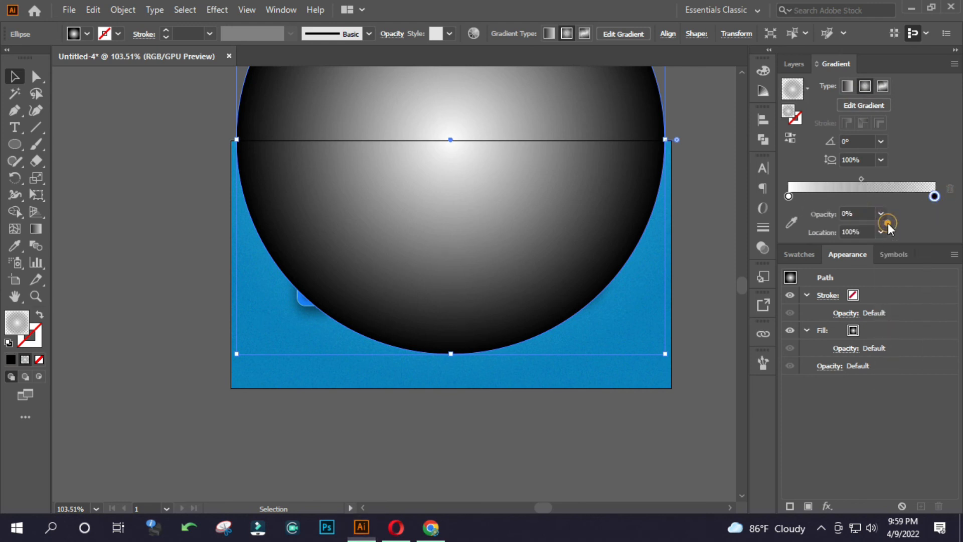
Set the circle's blending mode to Color Dodge.
left_click(763, 248)
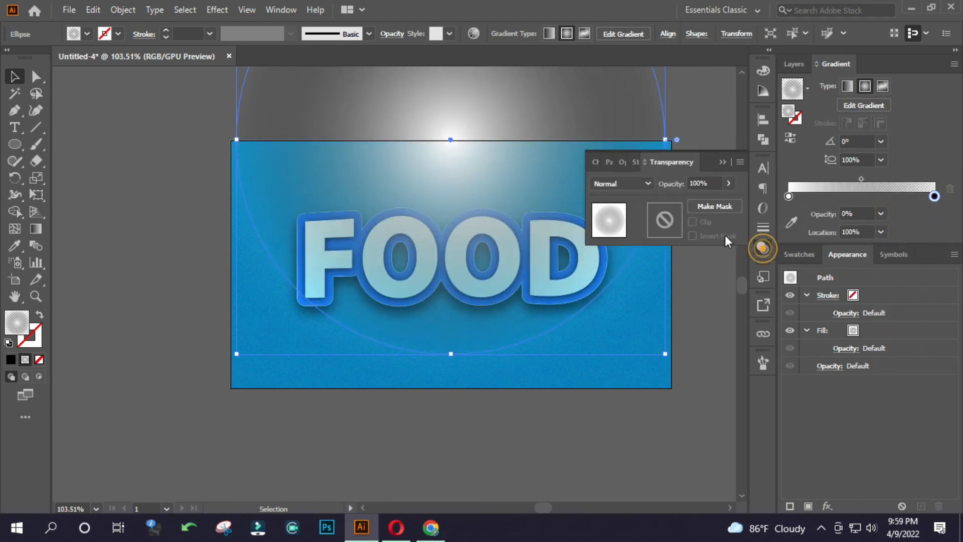
left_click(635, 182)
left_click(641, 294)
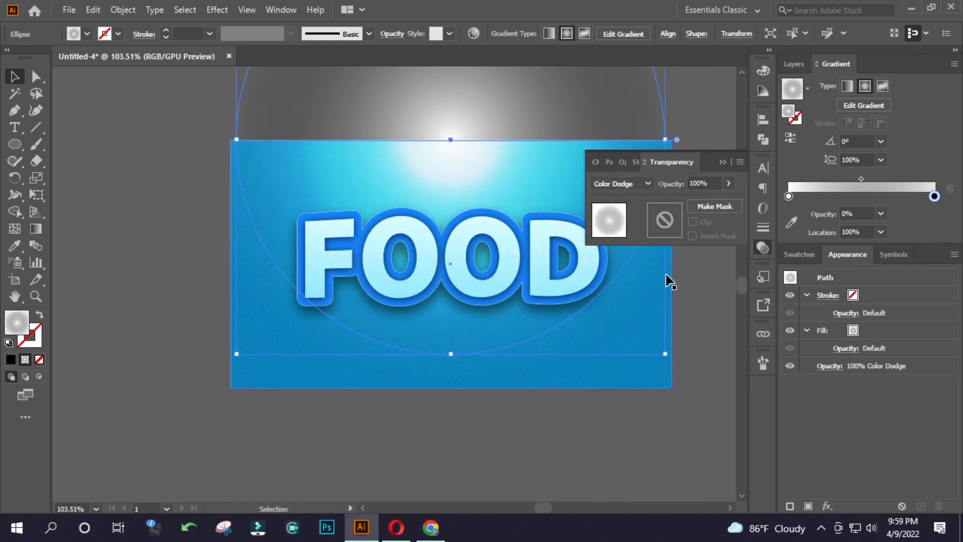
left_click(722, 162)
Enlarge the glow circle to about twice the artboard's width, move its centre well above the artboard and deselect it.
left_click_drag(468, 122, 461, 106)
left_click_drag(493, 138, 488, 227)
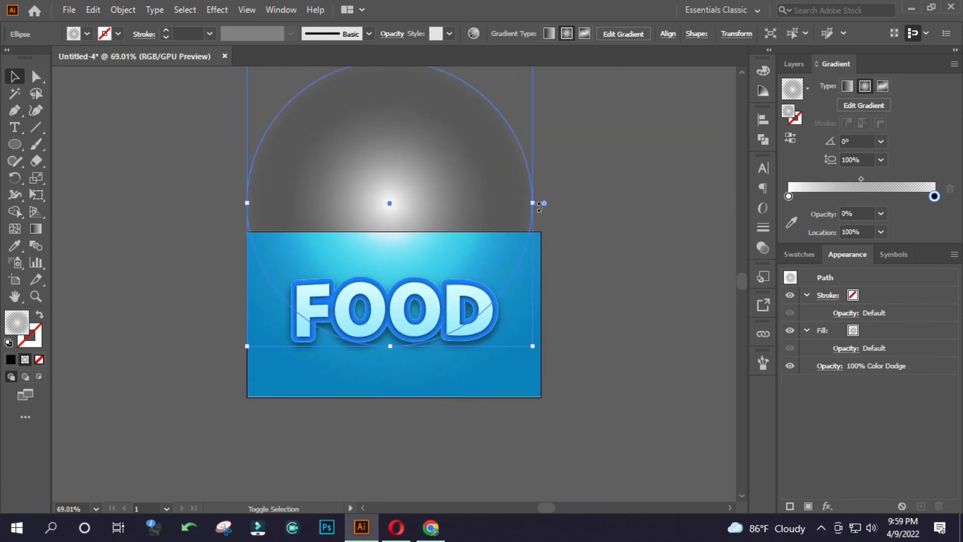
left_click_drag(535, 205, 660, 205)
left_click_drag(585, 250, 597, 229)
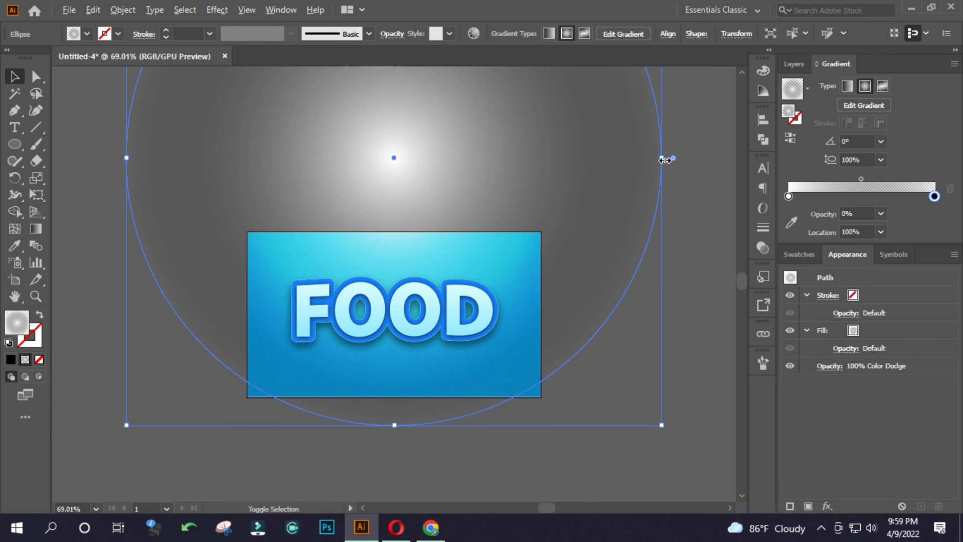
left_click_drag(663, 160, 701, 160)
left_click_drag(640, 261, 644, 224)
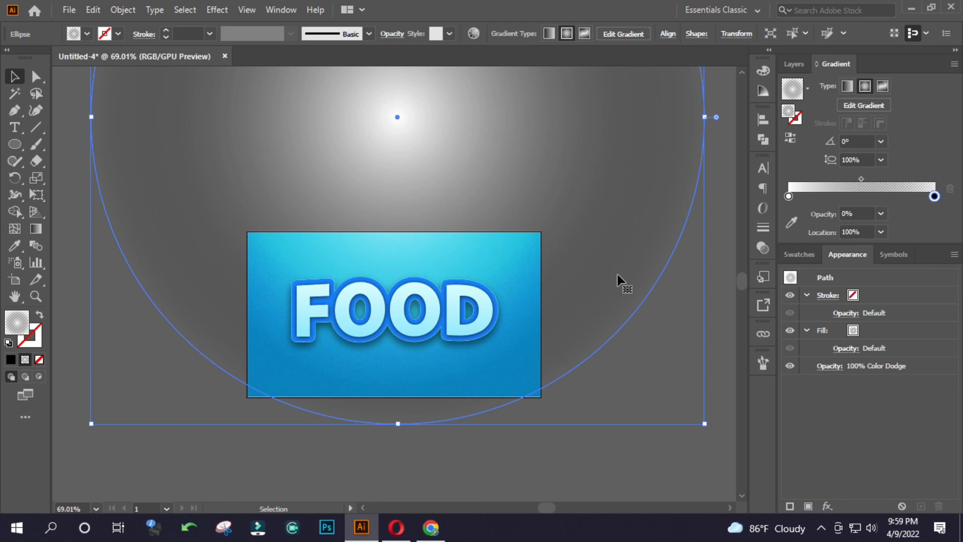
left_click_drag(523, 332, 454, 303)
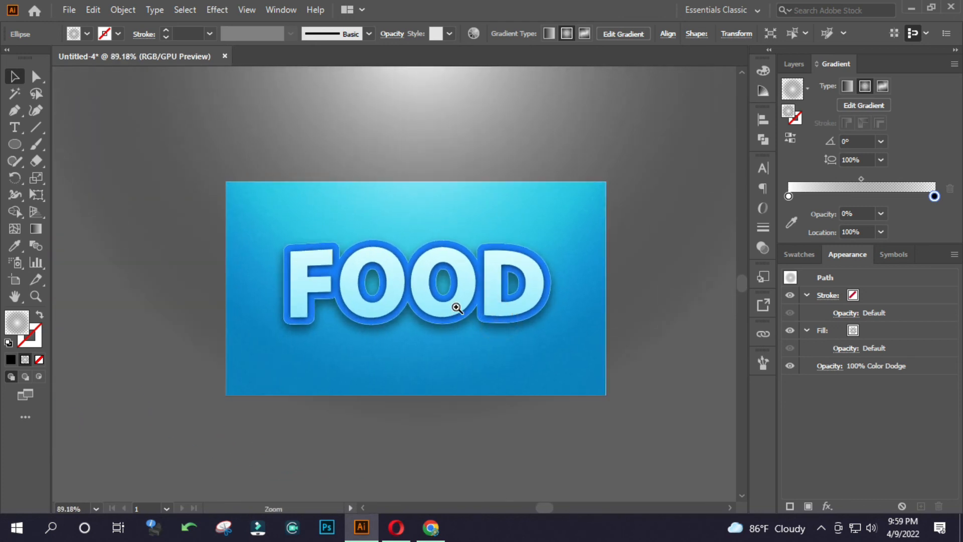
left_click(256, 447)
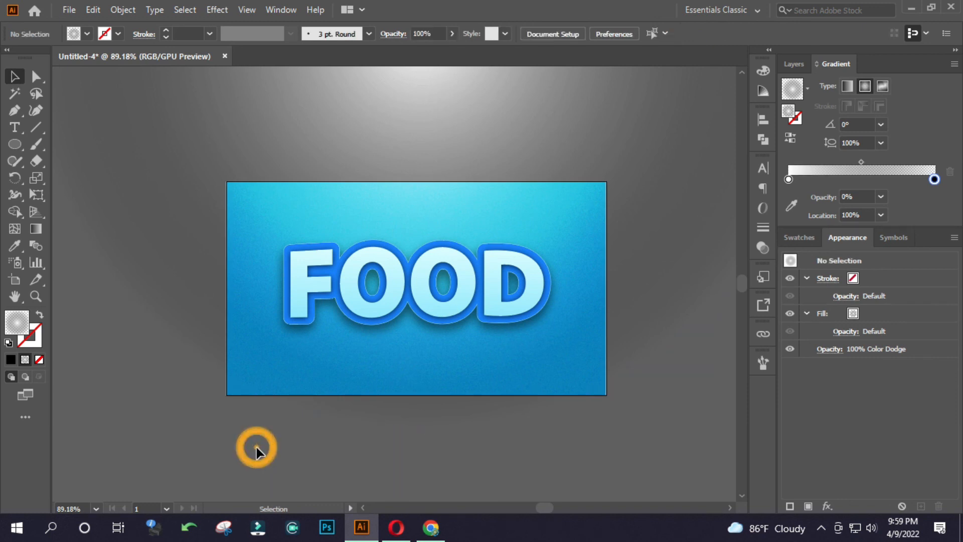
Scale the FOOD text up slightly around its centre on the artboard and deselect it.
left_click(476, 290)
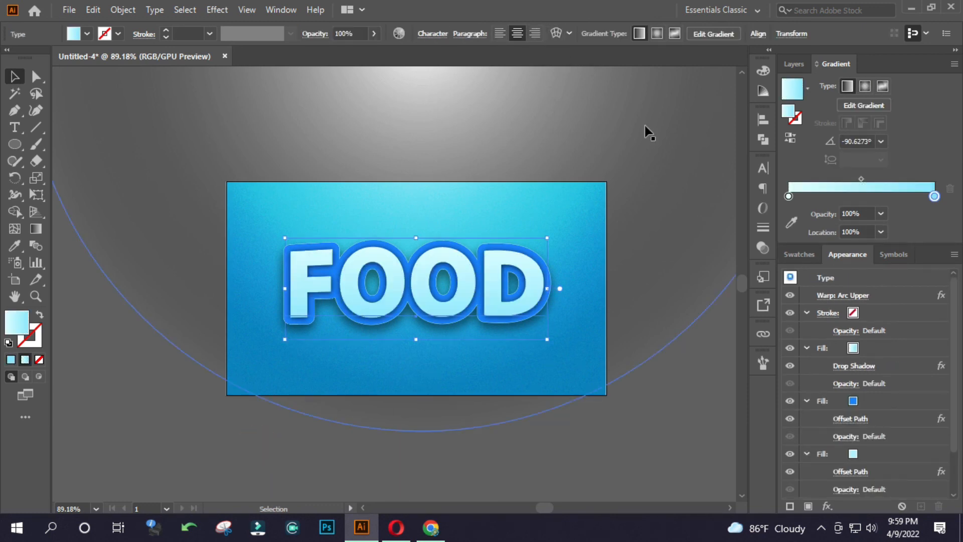
left_click(767, 170)
left_click(764, 119)
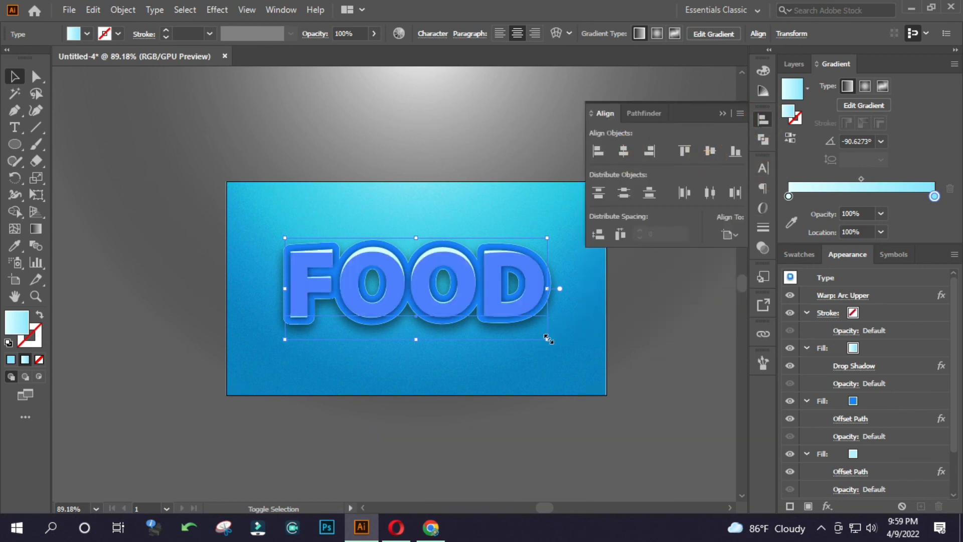
left_click_drag(422, 343, 417, 339)
left_click(188, 435)
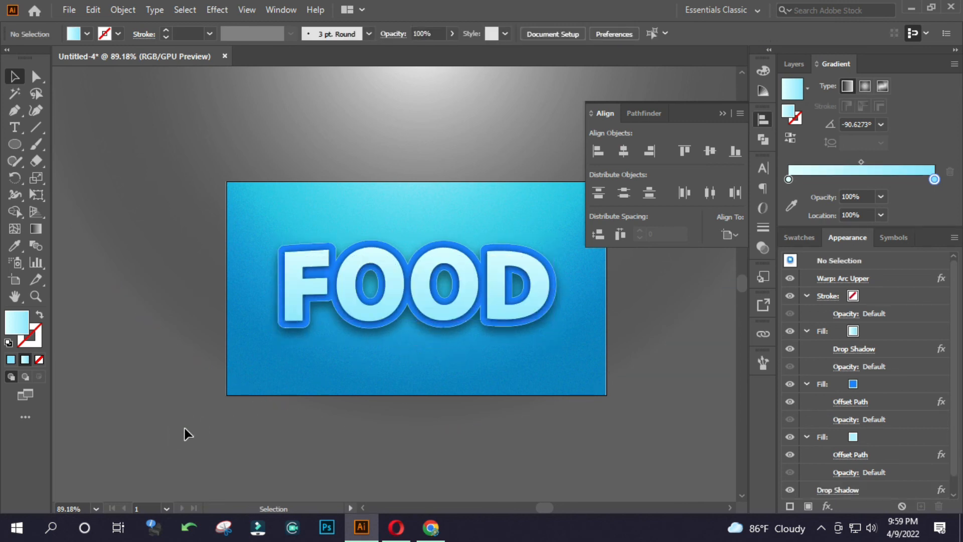
Adjust the Y offset of the whole FOOD text's Drop Shadow effect, apply it and deselect the text.
left_click(399, 294)
scroll(884, 475, "down", 2)
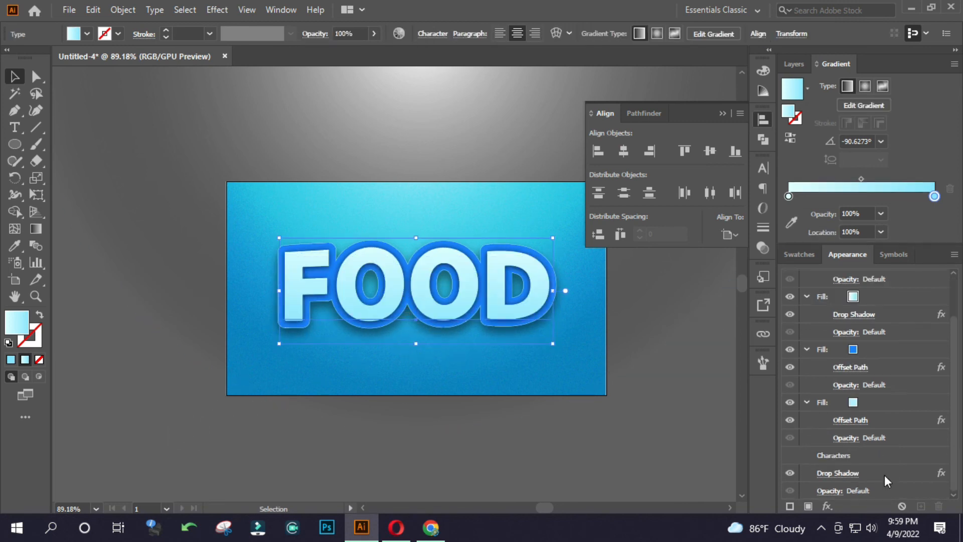
left_click(844, 474)
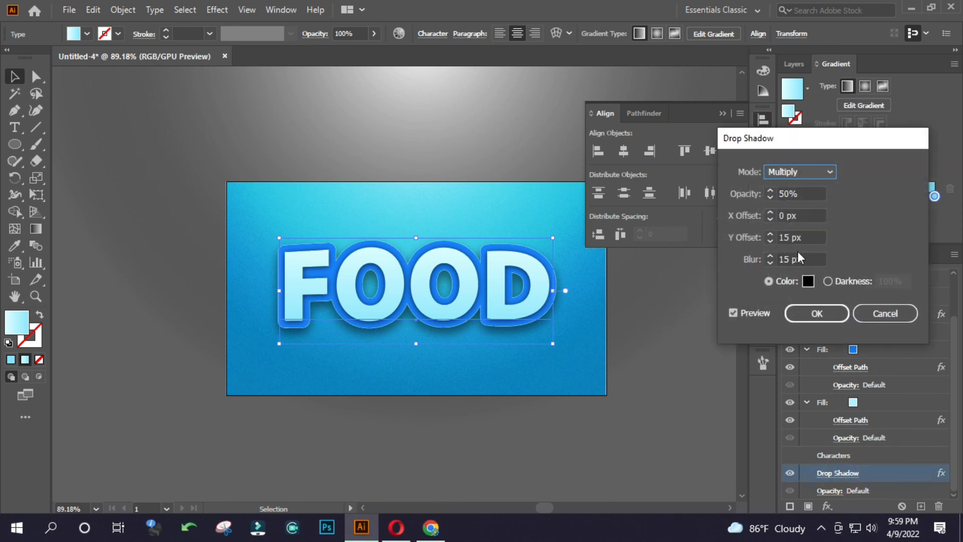
left_click(807, 241)
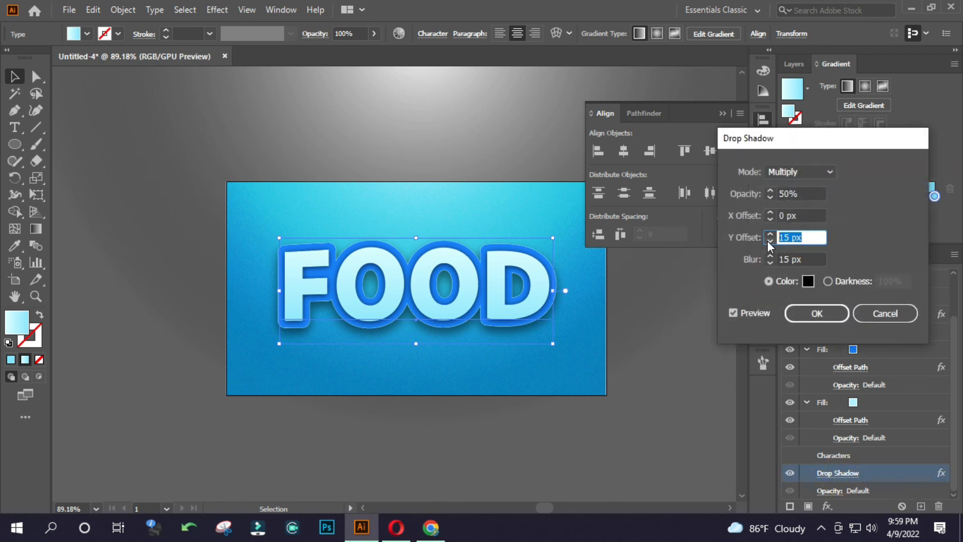
key("Return")
left_click(697, 375)
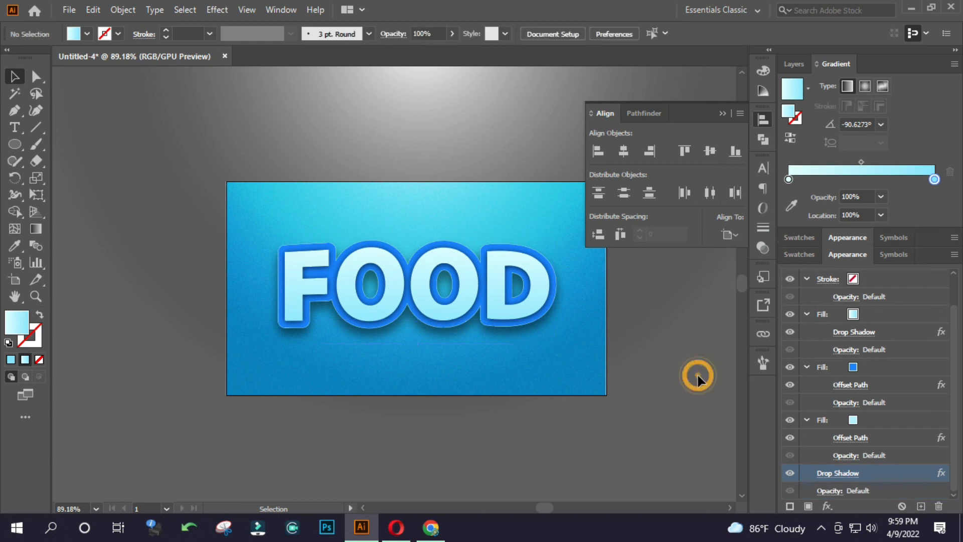
Create an artboard-sized rectangle and align it to the artboard's horizontal centre and upper edge.
left_click_drag(408, 298, 150, 264)
left_click_drag(15, 145, 73, 148)
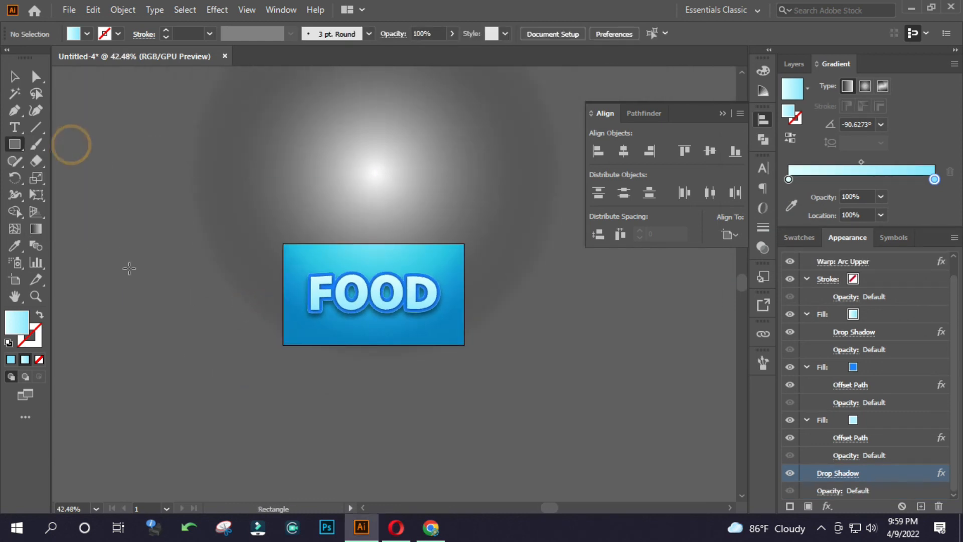
left_click(139, 305)
key("Return")
key("v")
left_click(623, 150)
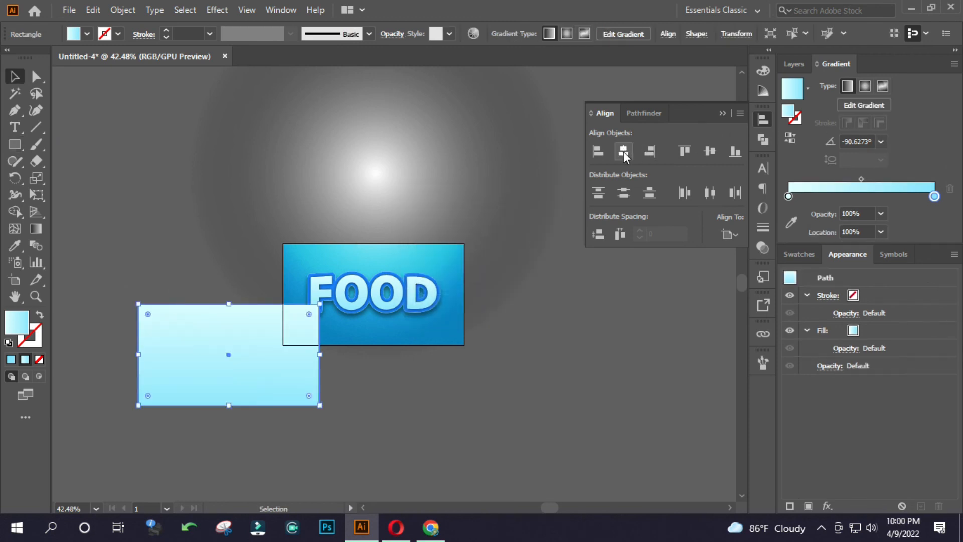
left_click(684, 150)
Clip all the artwork to the artboard-sized rectangle with a clipping mask.
key("ctrl+a")
key("ctrl+7")
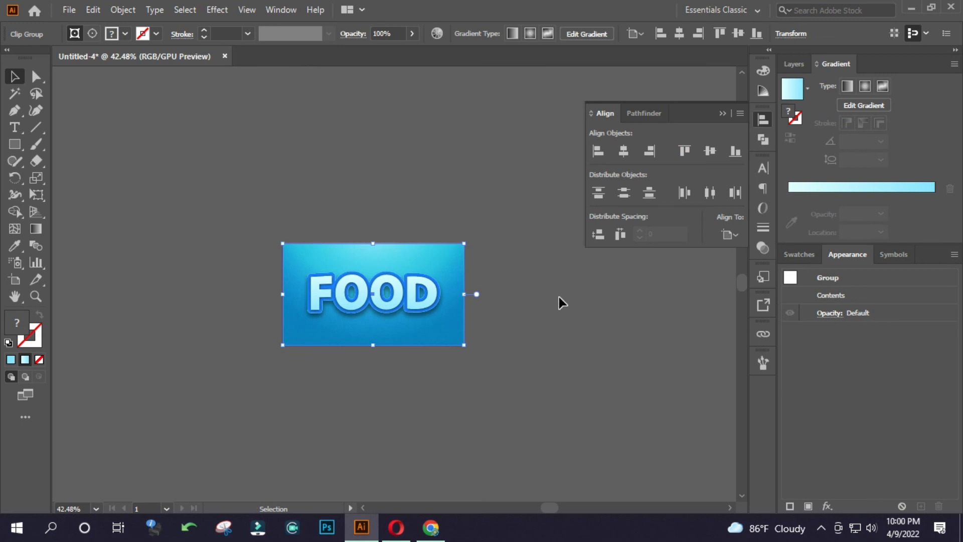
left_click_drag(374, 289, 519, 276)
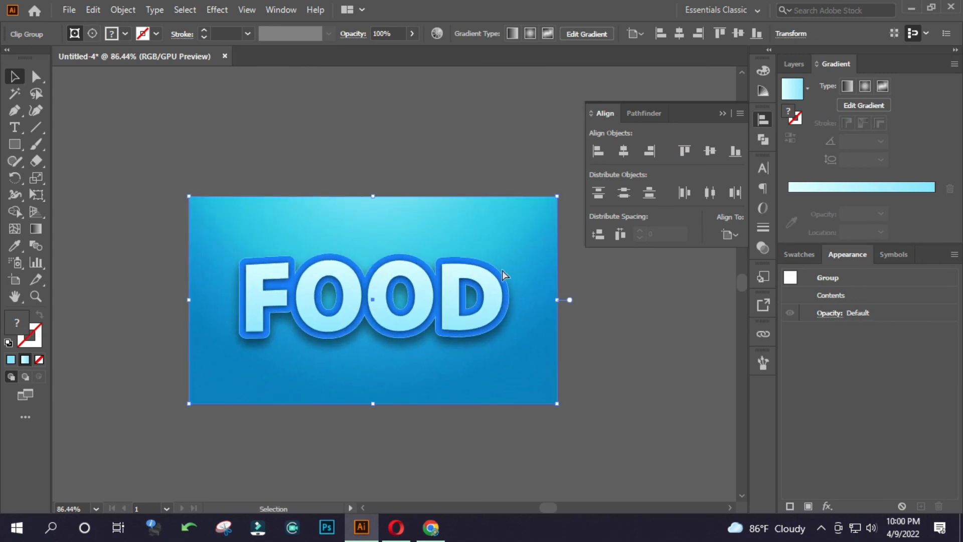
Save the document to the Desktop as an Illustrator EPS file named food, accepting the EPS options.
key("ctrl+s")
left_click(85, 125)
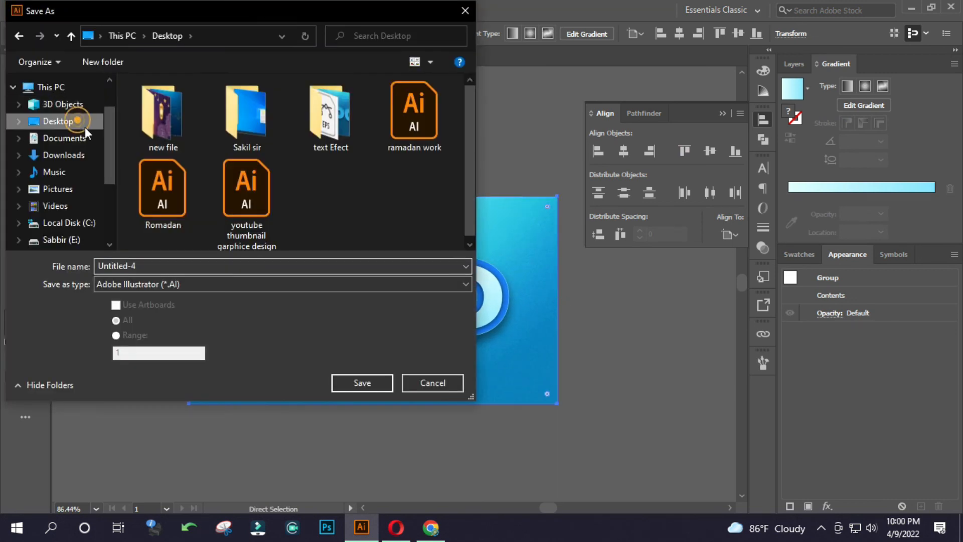
left_click(150, 284)
left_click(161, 321)
left_click(167, 269)
type("food")
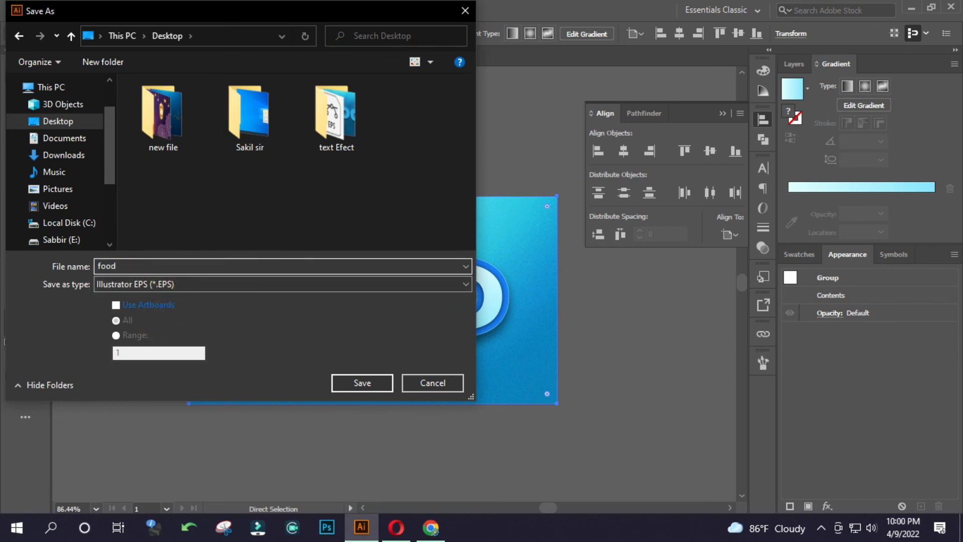
key("Return")
key("Return")
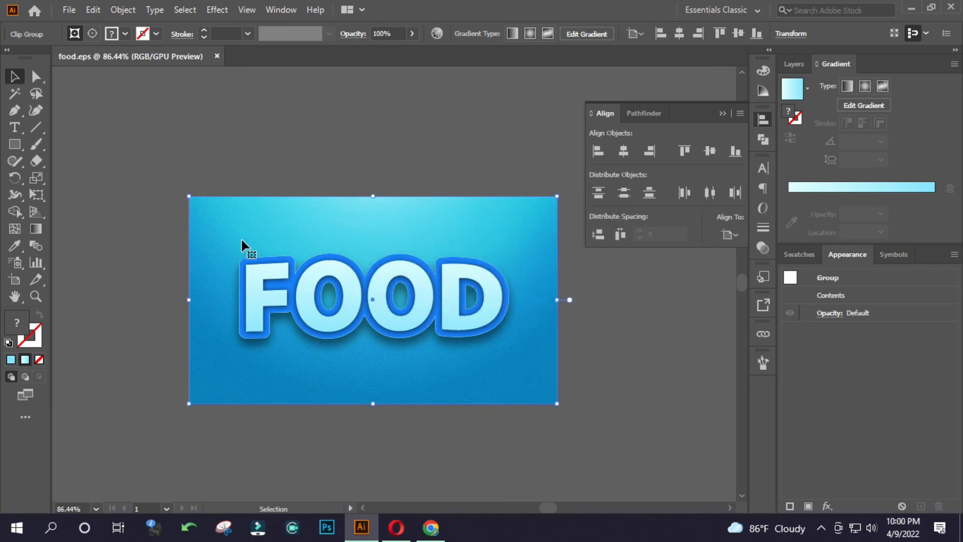
Export the artwork with Save for Web as a Maximum-quality JPEG at 1280 × 720 px, clipped to the artboard.
key("ctrl+alt+shift+s")
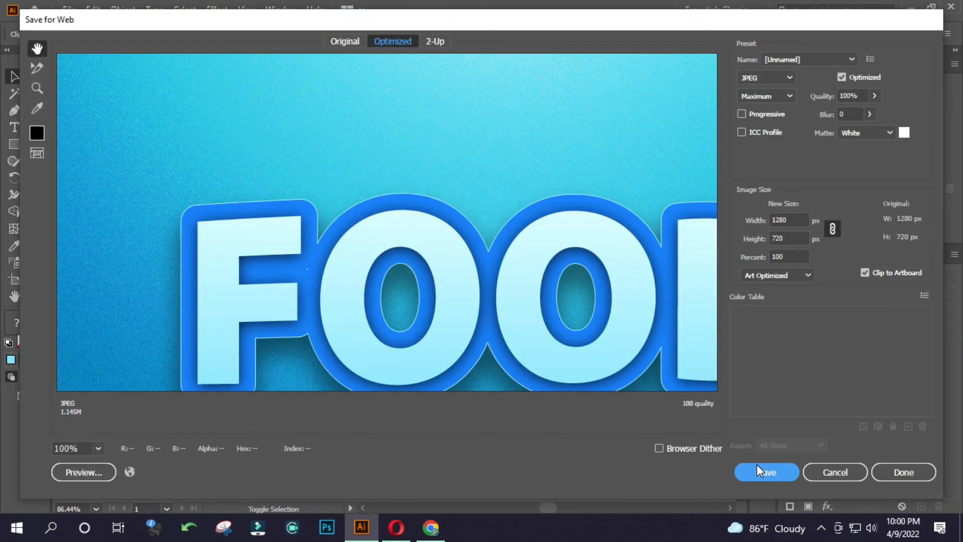
left_click(763, 470)
left_click(77, 151)
left_click(375, 342)
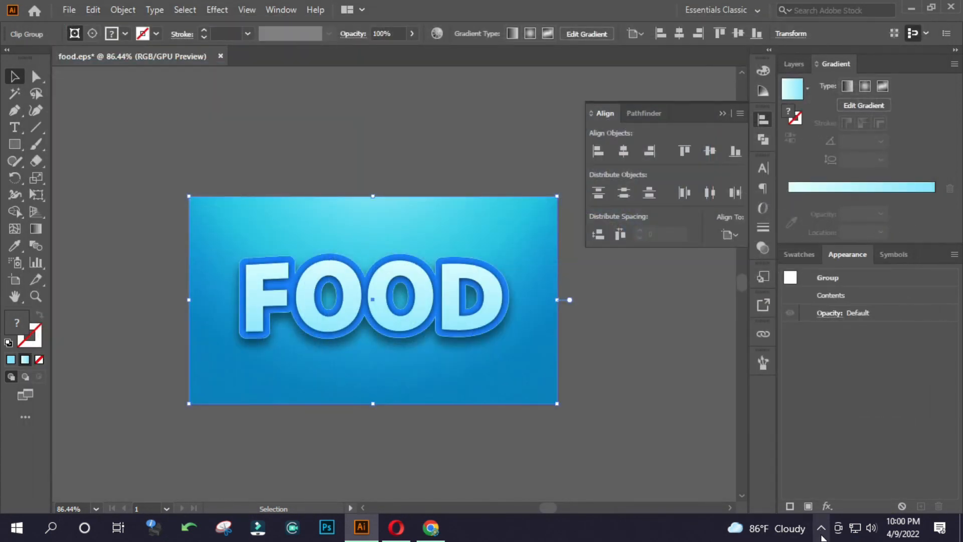
left_click(827, 530)
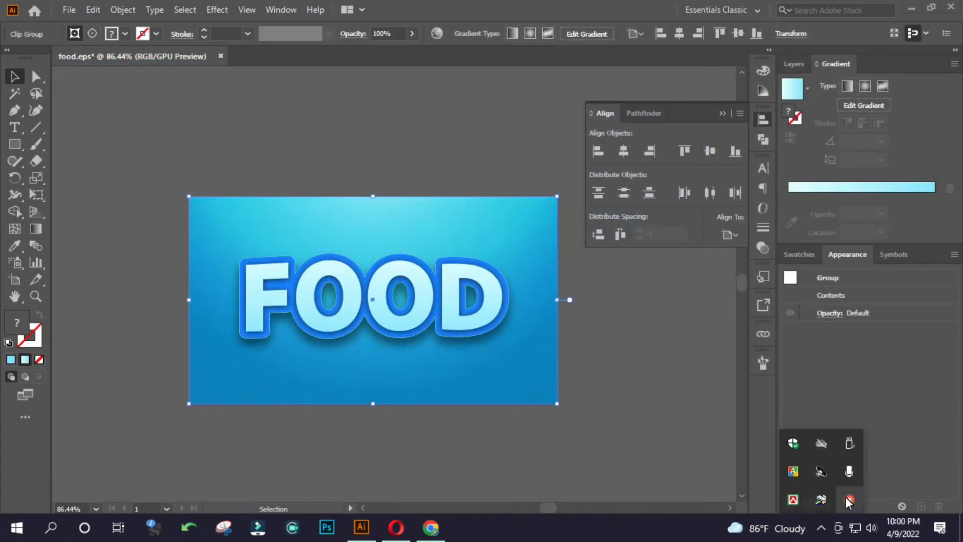